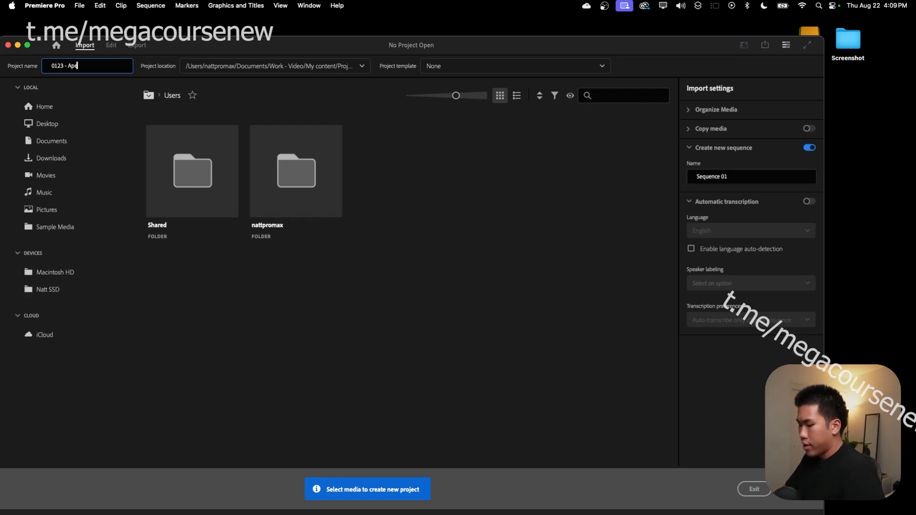
# - Name the project '0123 - Apex Editor Work Flow' and expand the window to full screen
pyautogui.write('ditor')
pyautogui.write(' 1')
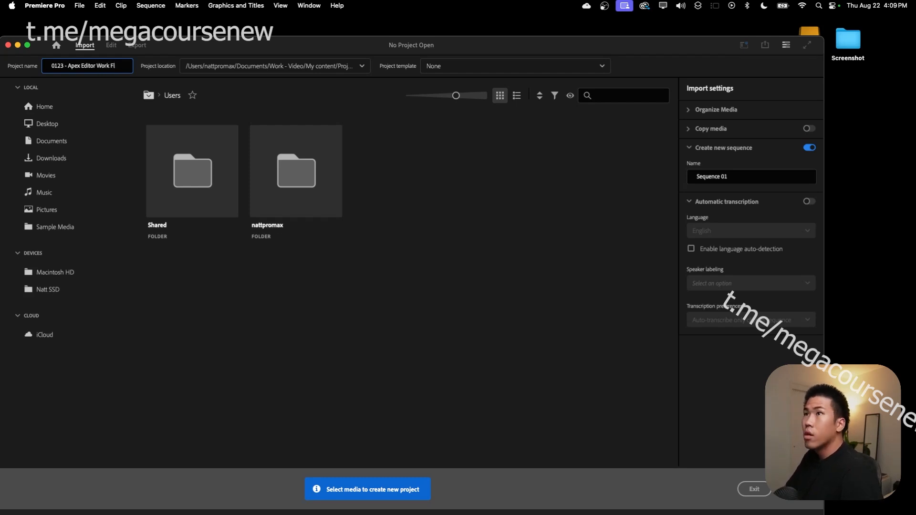
pyautogui.write('ork F')
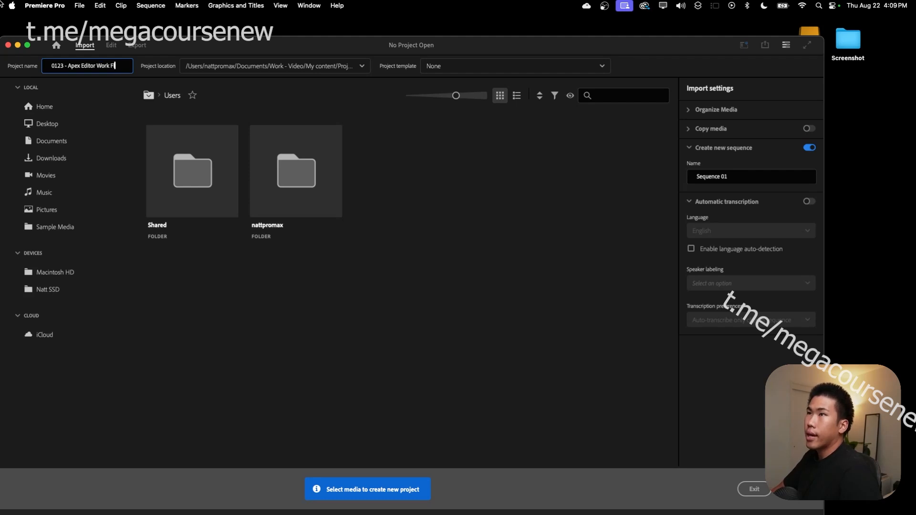
pyautogui.write('low')
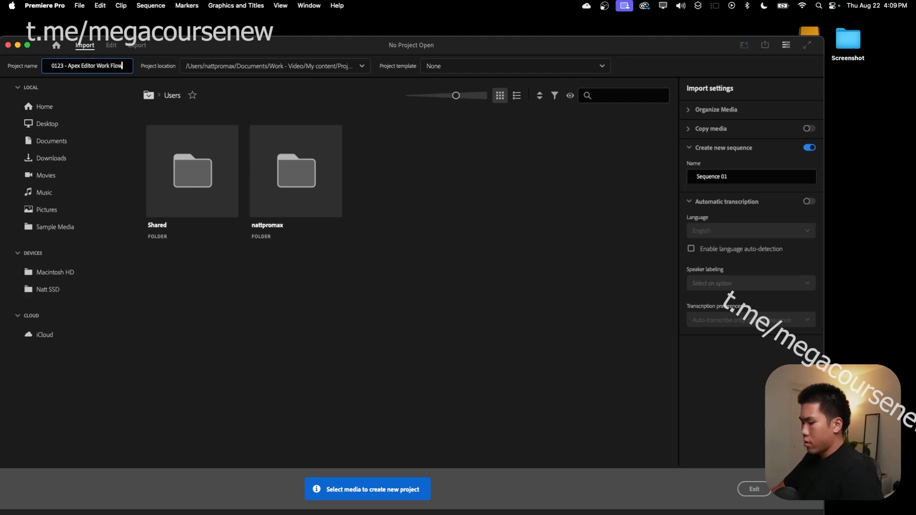
pyautogui.click(27, 45)
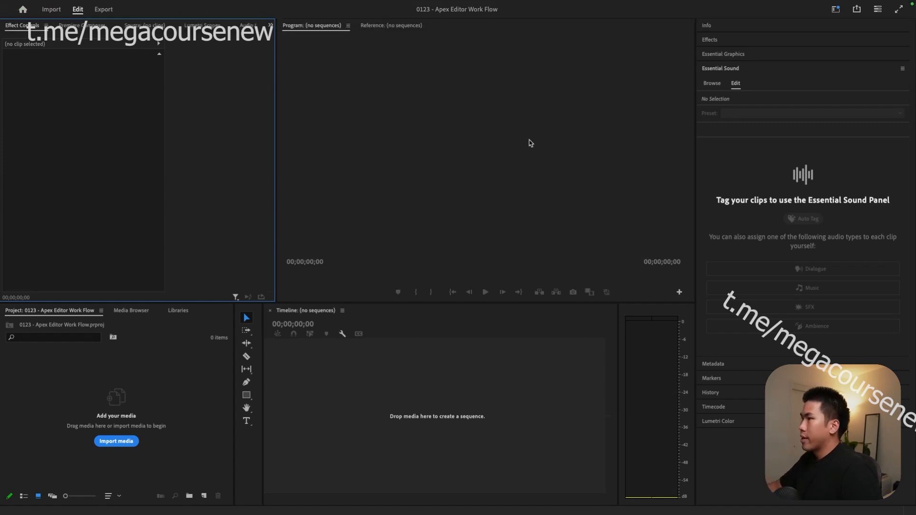
# - Import the downloaded podcast mp4 'Making $500,000 A Month At 15' into the Project bin
pyautogui.hotkey('ctrl', 'Left')
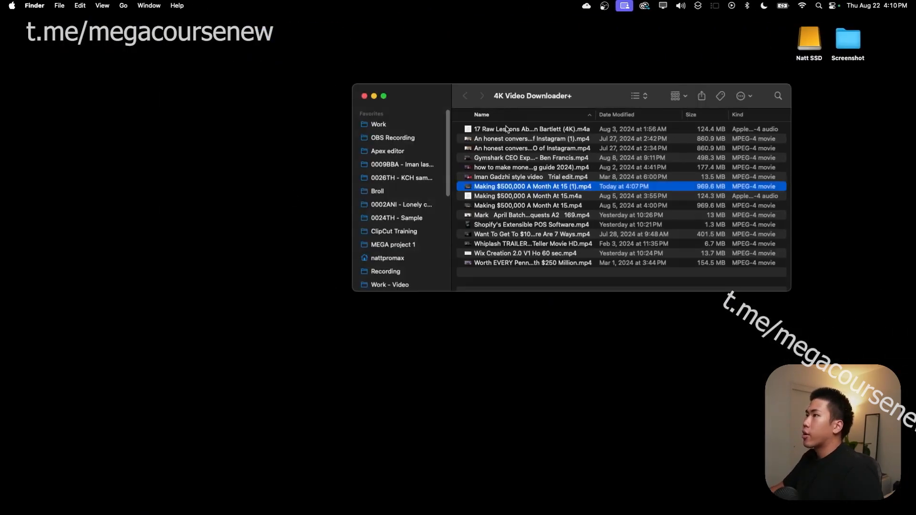
pyautogui.moveTo(485, 186); pyautogui.dragTo(98, 406)
pyautogui.hotkey('ctrl', 'Right')
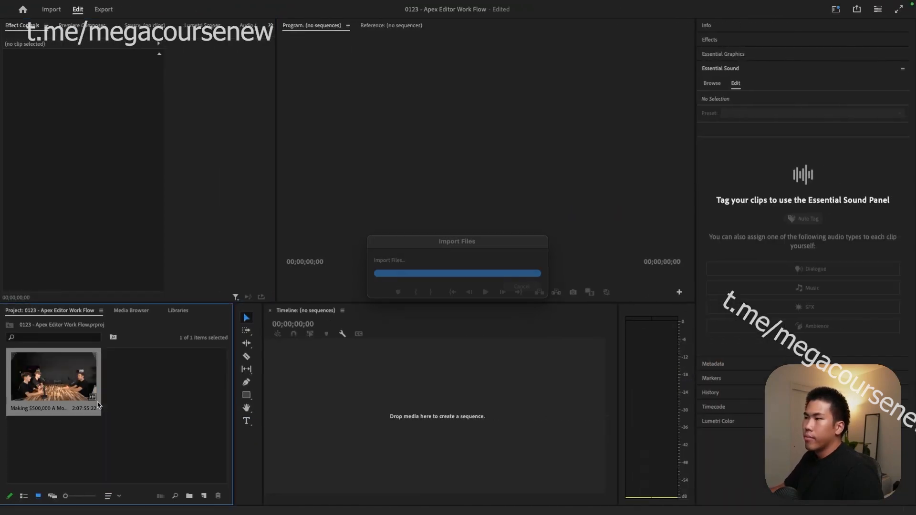
pyautogui.click(151, 415)
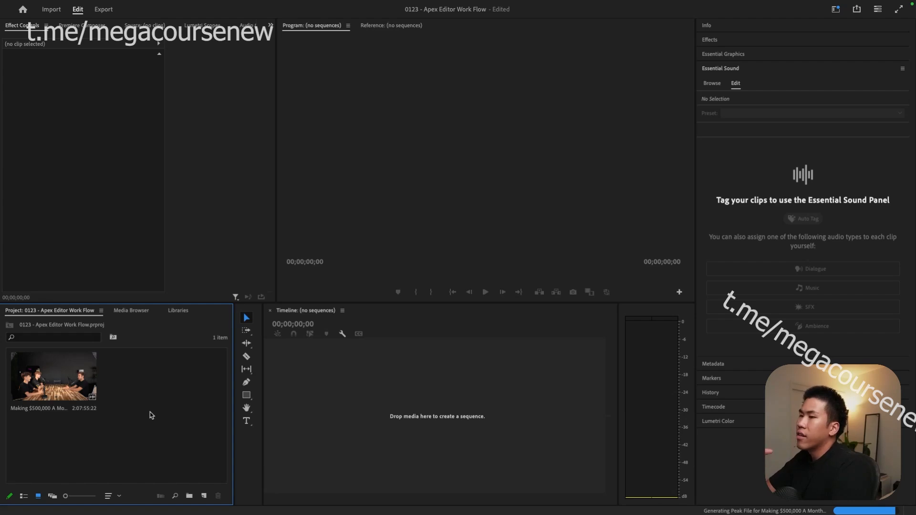
# - Replay the TikTok clip of the podcast from its start to hear its opening
pyautogui.hotkey('ctrl', 'Right')
pyautogui.hotkey('ctrl', 'Right')
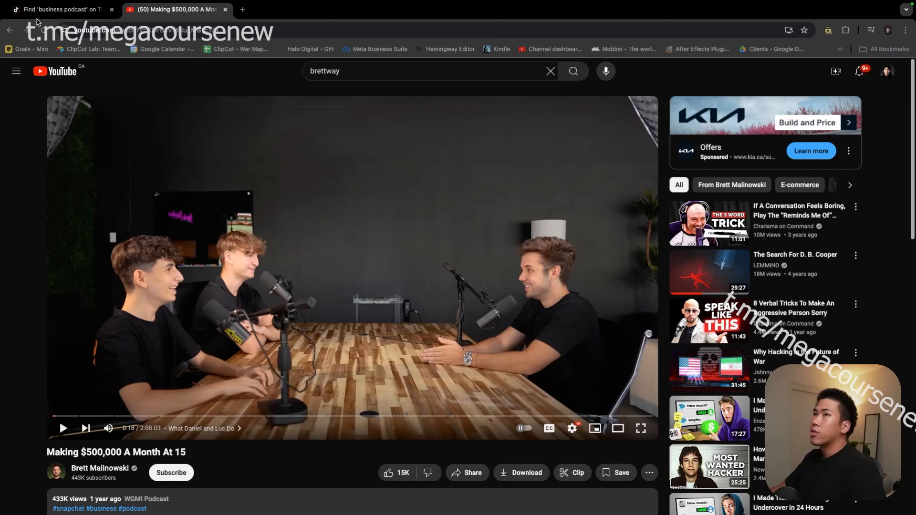
pyautogui.click(54, 13)
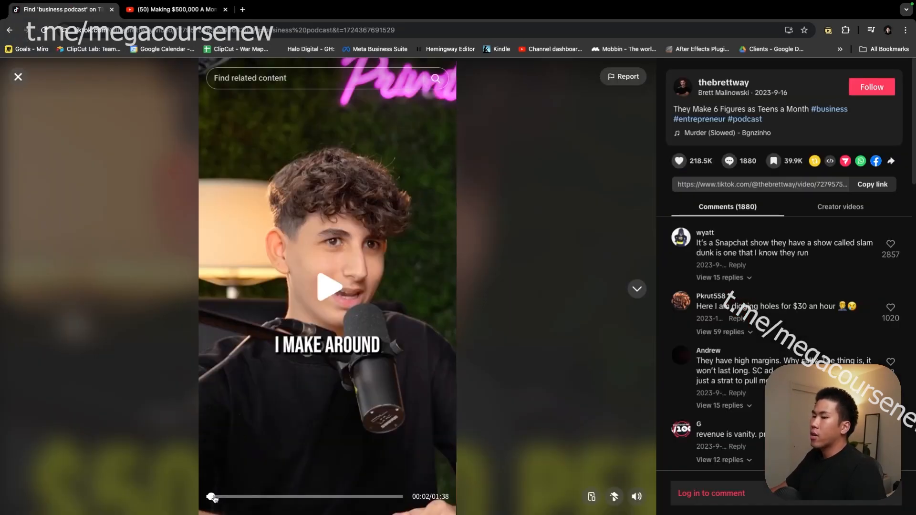
pyautogui.moveTo(214, 498); pyautogui.dragTo(194, 500)
pyautogui.click(399, 291)
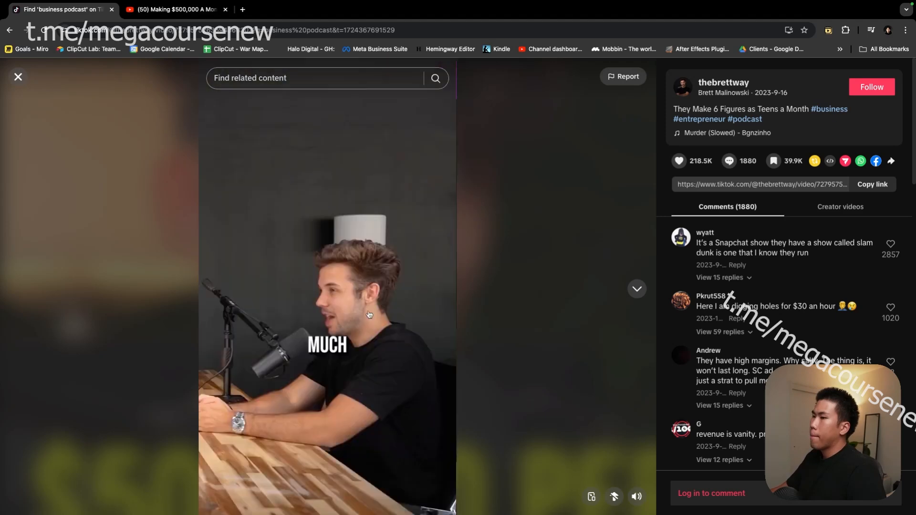
pyautogui.click(346, 320)
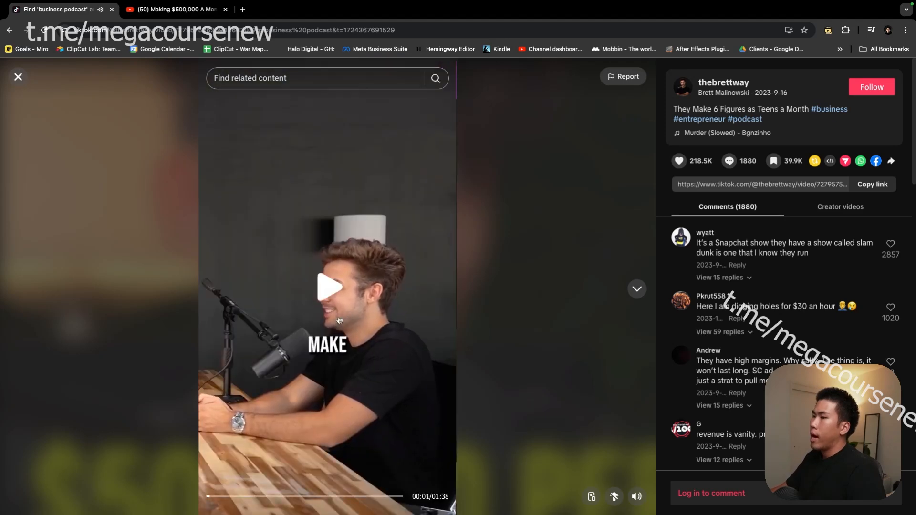
# - Expand the full YouTube episode's description and open its transcript
pyautogui.click(176, 9)
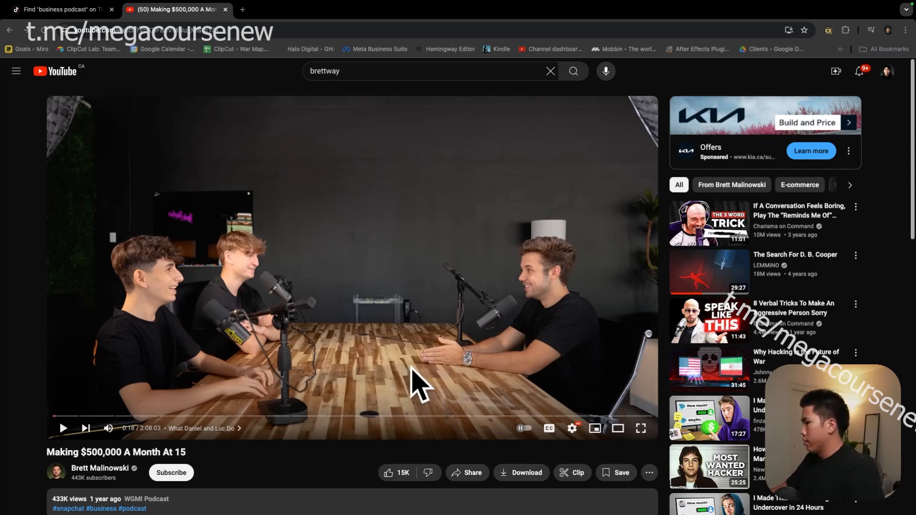
pyautogui.scroll(-3, 284, 336)
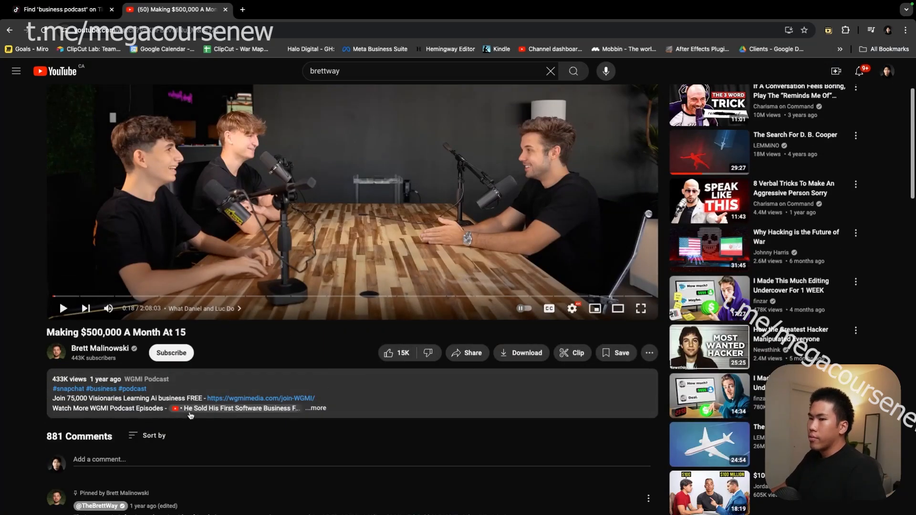
pyautogui.click(318, 409)
pyautogui.scroll(-15, 287, 410)
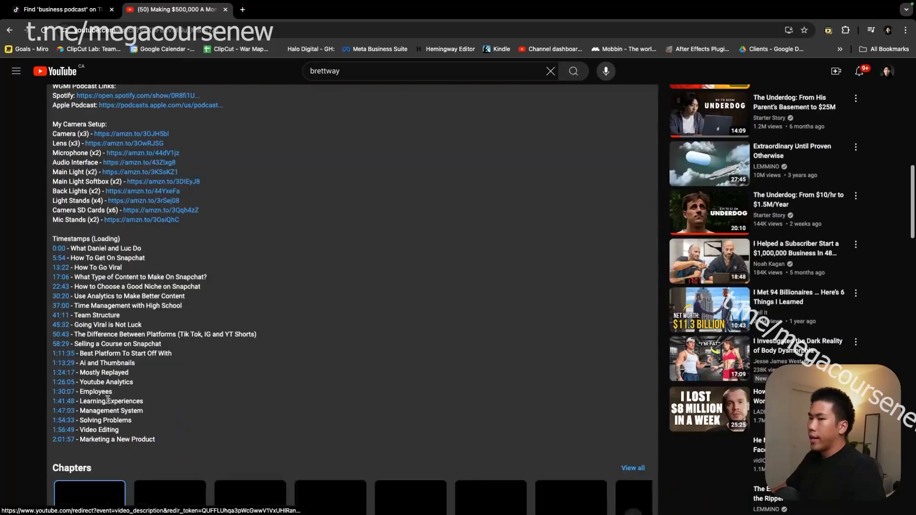
pyautogui.scroll(-6, 89, 409)
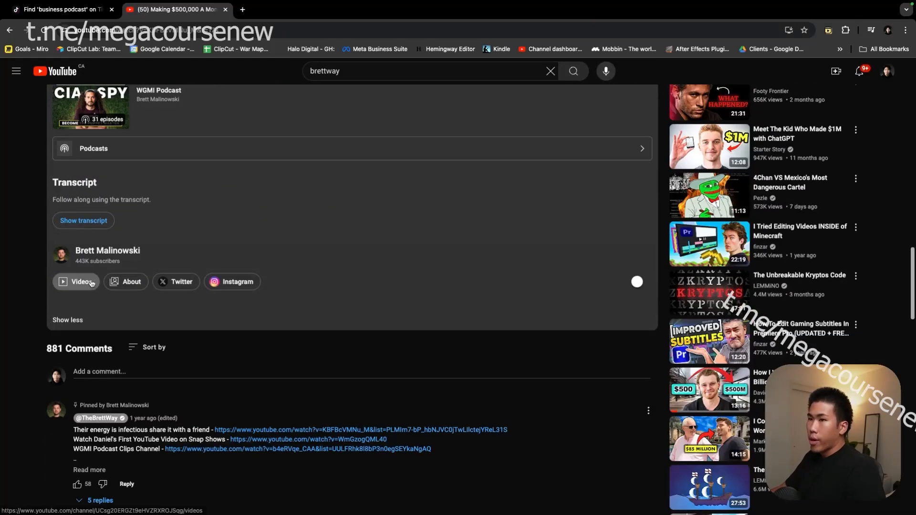
pyautogui.scroll(1, 91, 212)
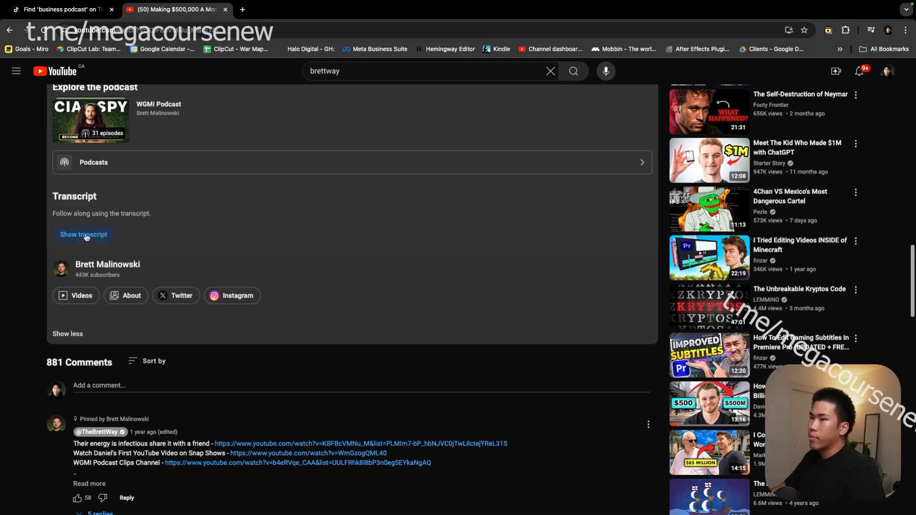
pyautogui.click(82, 237)
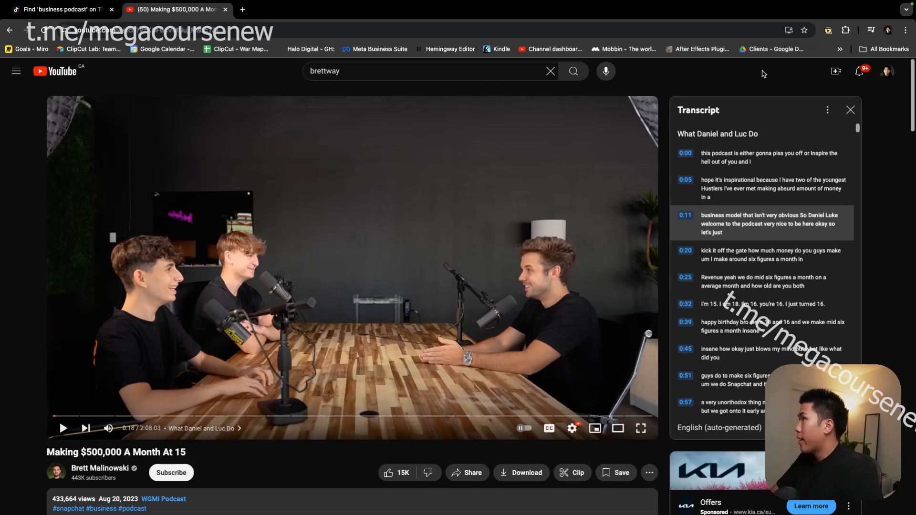
# - Search the transcript for 'I make around' and play the episode from the 0:20 line
pyautogui.hotkey('ctrl', 'f')
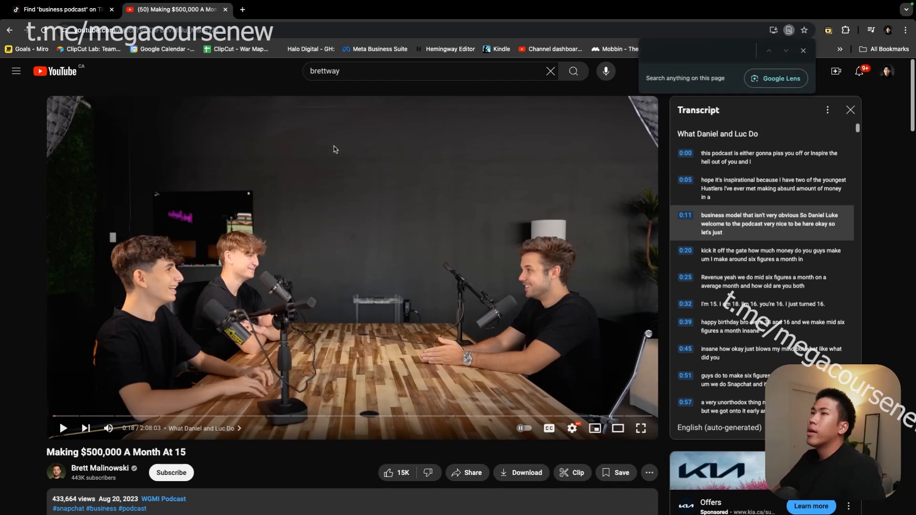
pyautogui.click(61, 16)
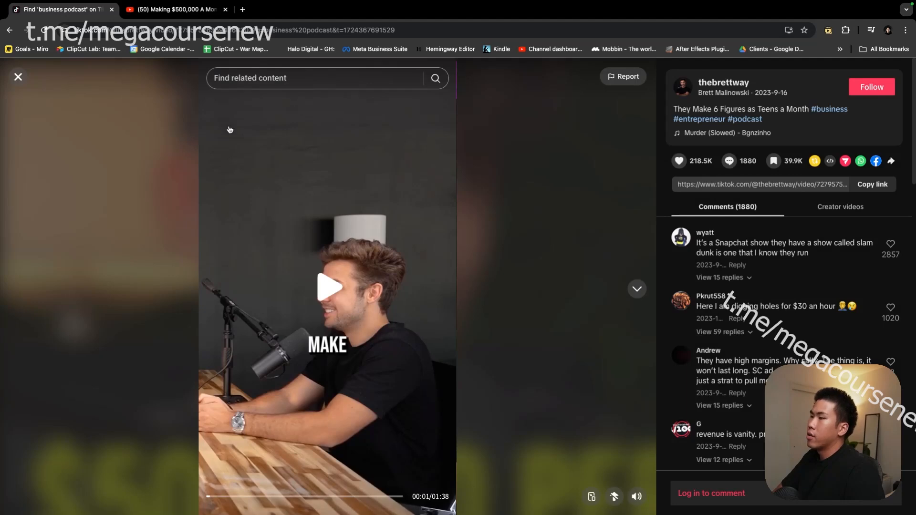
pyautogui.click(350, 286)
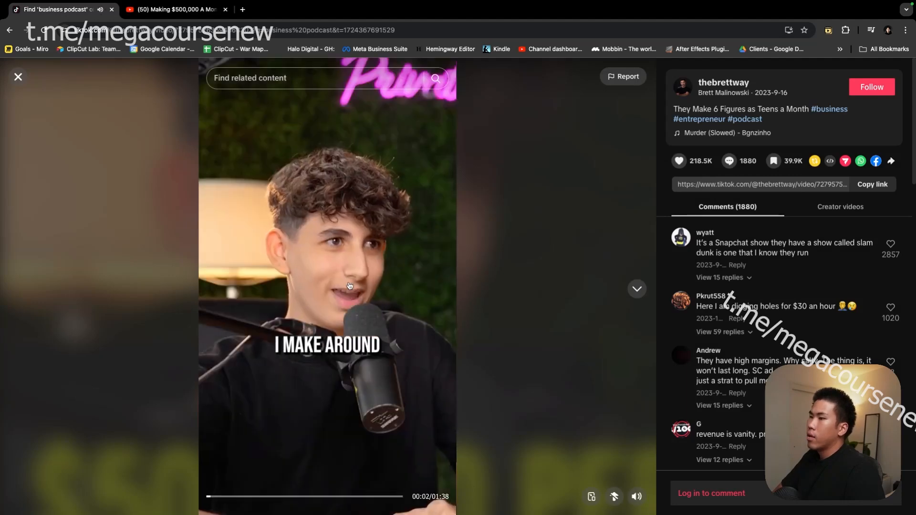
pyautogui.click(350, 287)
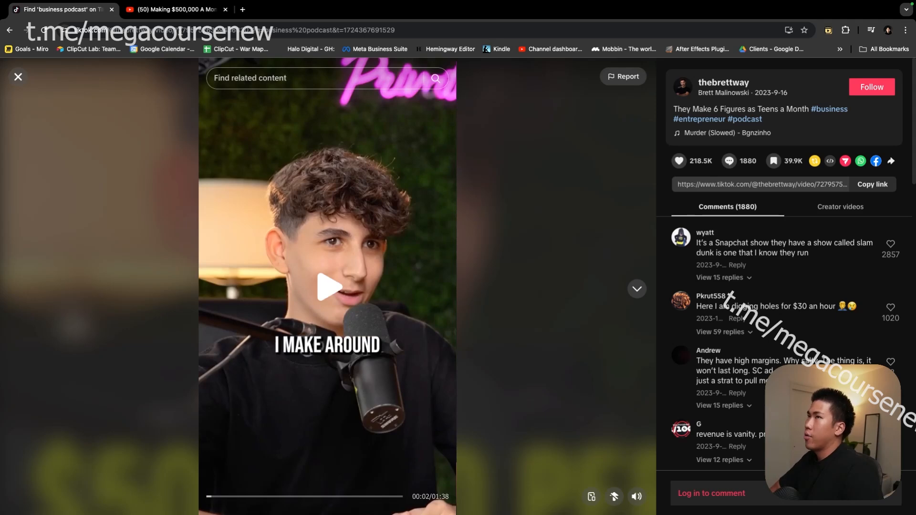
pyautogui.click(172, 10)
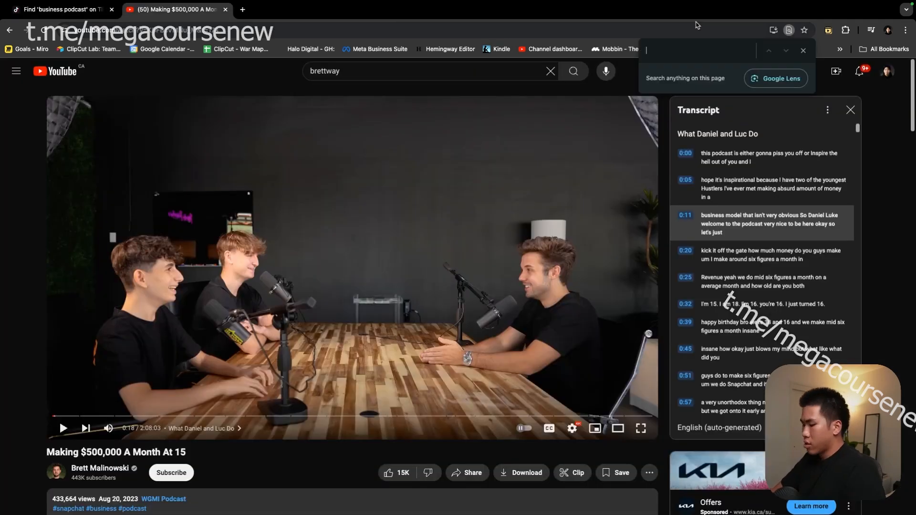
pyautogui.write('I make around')
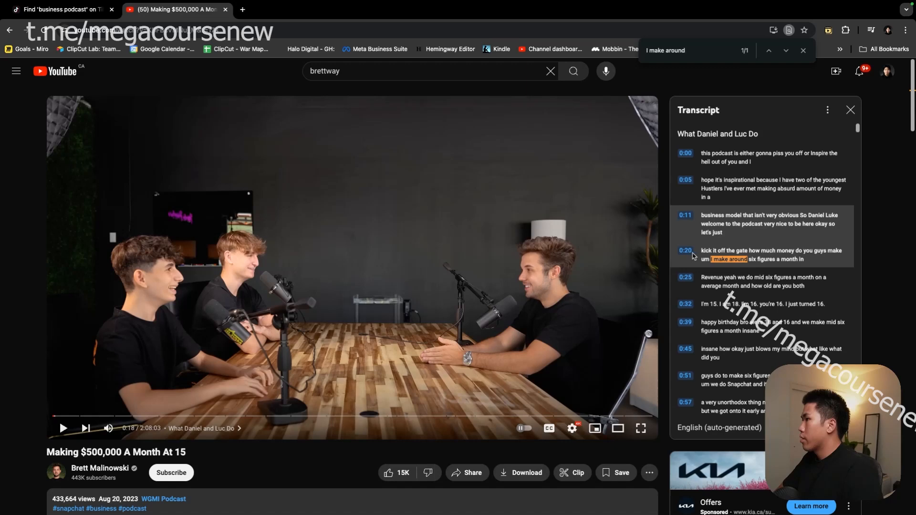
pyautogui.click(689, 250)
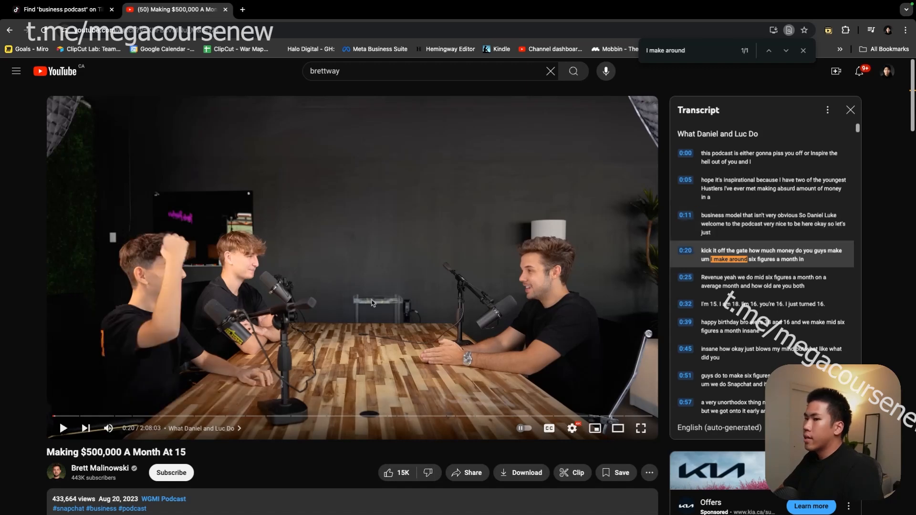
pyautogui.click(373, 303)
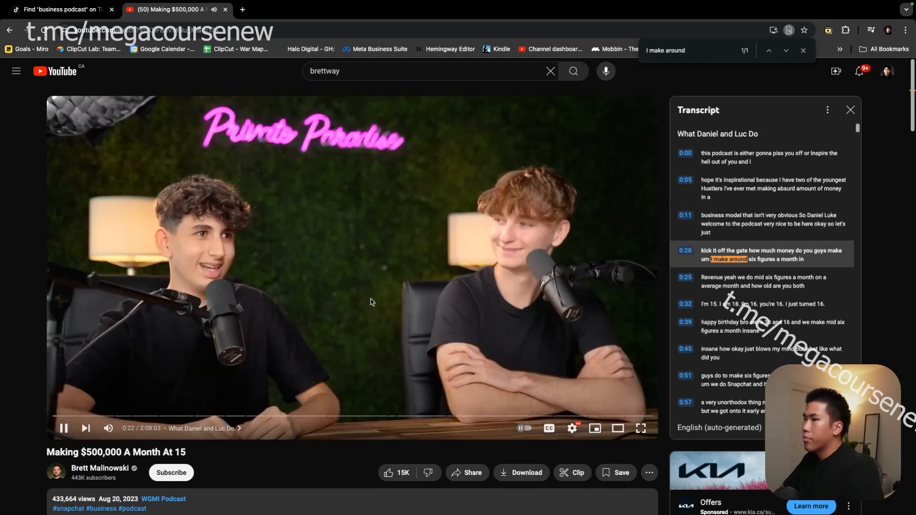
pyautogui.click(372, 302)
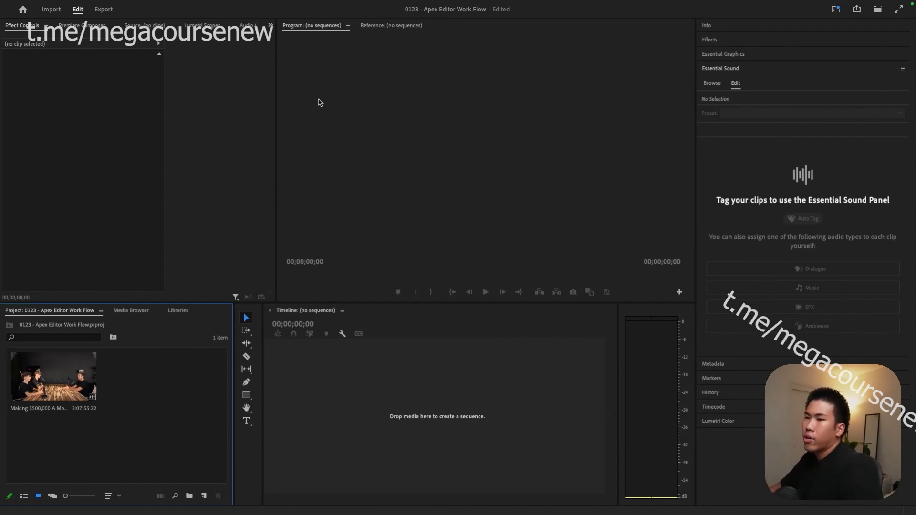
# - Create a sequence from the podcast clip and jump the playhead to 00:00:23:00
pyautogui.moveTo(36, 379); pyautogui.dragTo(296, 403)
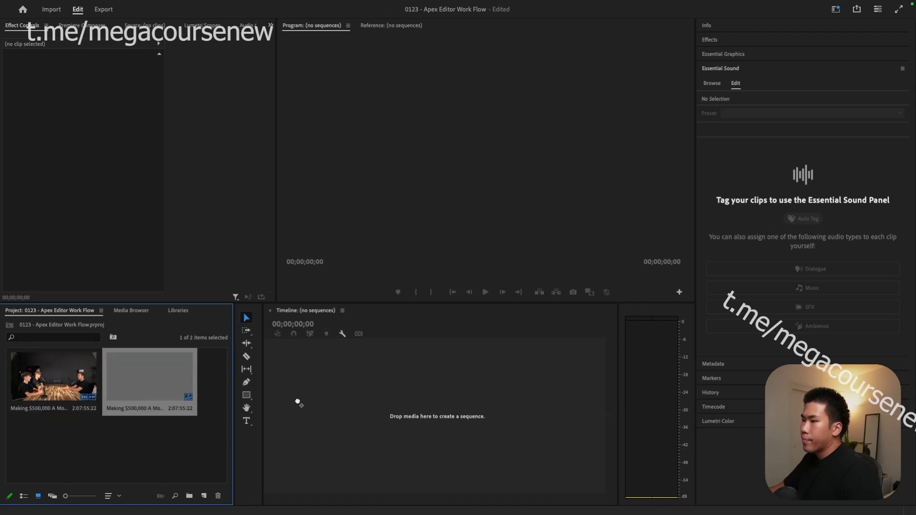
pyautogui.click(305, 262)
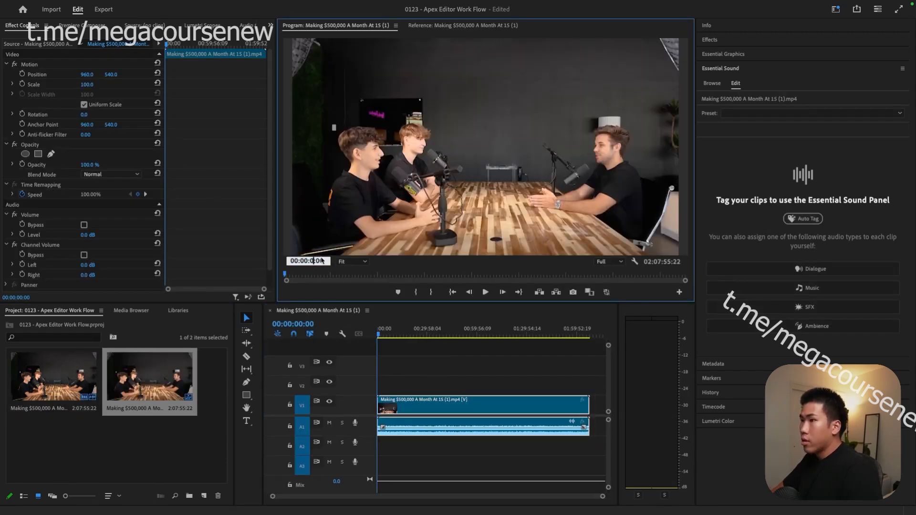
pyautogui.press('Return')
pyautogui.press('space')
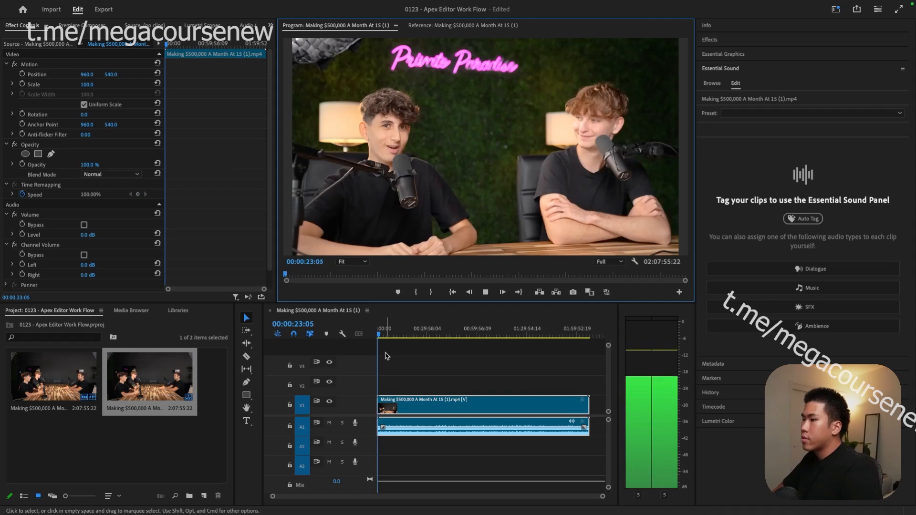
pyautogui.press('space')
pyautogui.scroll(10, 395, 405)
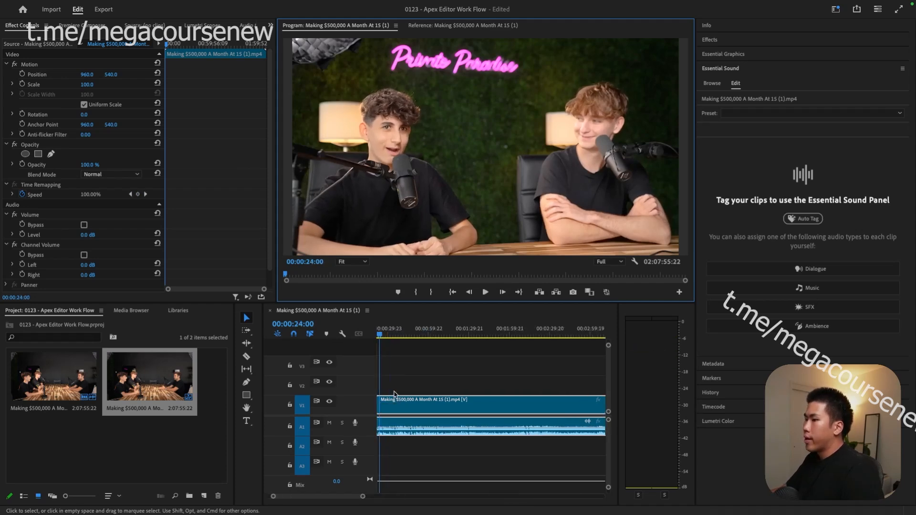
pyautogui.scroll(4, 395, 394)
pyautogui.scroll(-3, 395, 394)
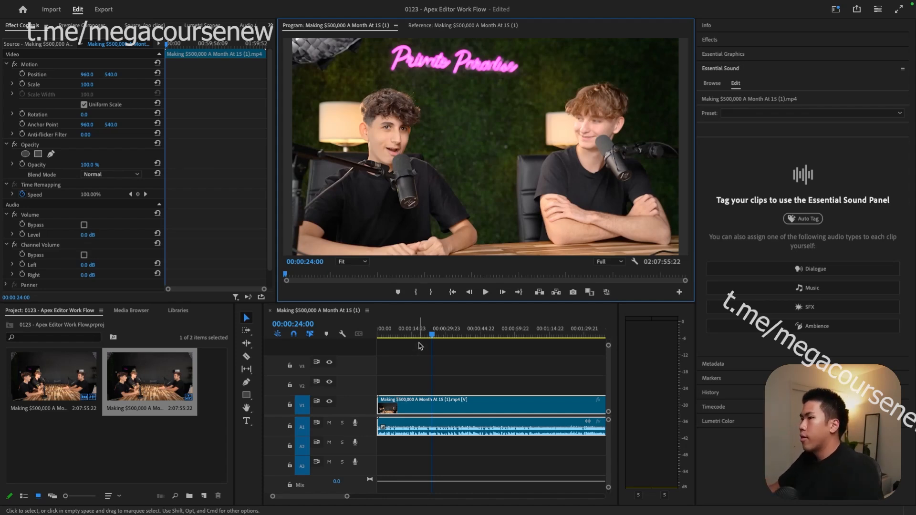
# - Listen around the cut point, split at 00:00:23:04 and delete the opening piece
pyautogui.moveTo(431, 334); pyautogui.dragTo(425, 337)
pyautogui.press('space')
pyautogui.scroll(2, 424, 342)
pyautogui.scroll(5, 436, 370)
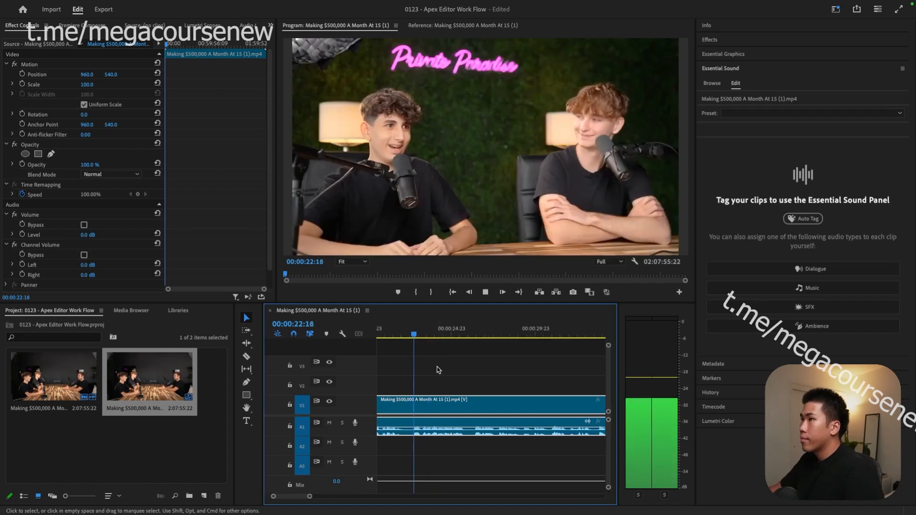
pyautogui.press('space')
pyautogui.moveTo(408, 333); pyautogui.dragTo(393, 339)
pyautogui.press('space')
pyautogui.hscroll(1, 387, 342)
pyautogui.press('space')
pyautogui.press('space')
pyautogui.press('space')
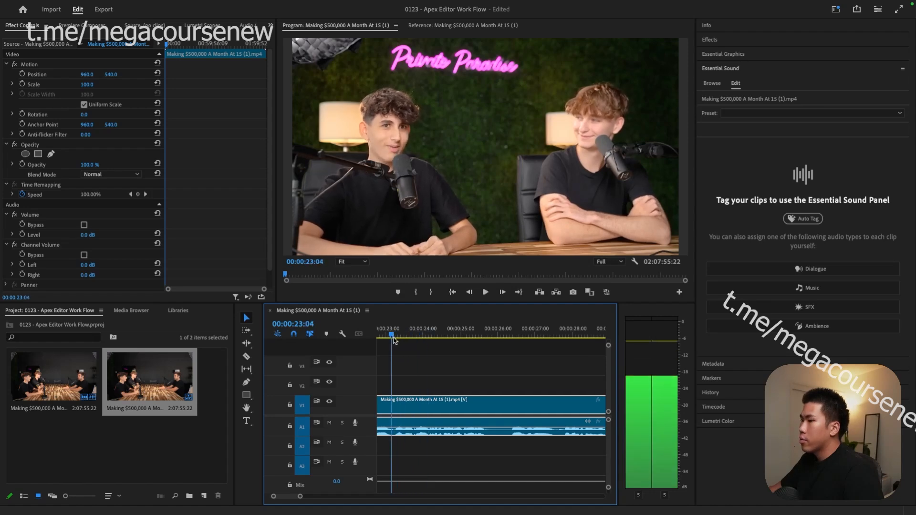
pyautogui.press('super+k')
pyautogui.scroll(-5, 393, 340)
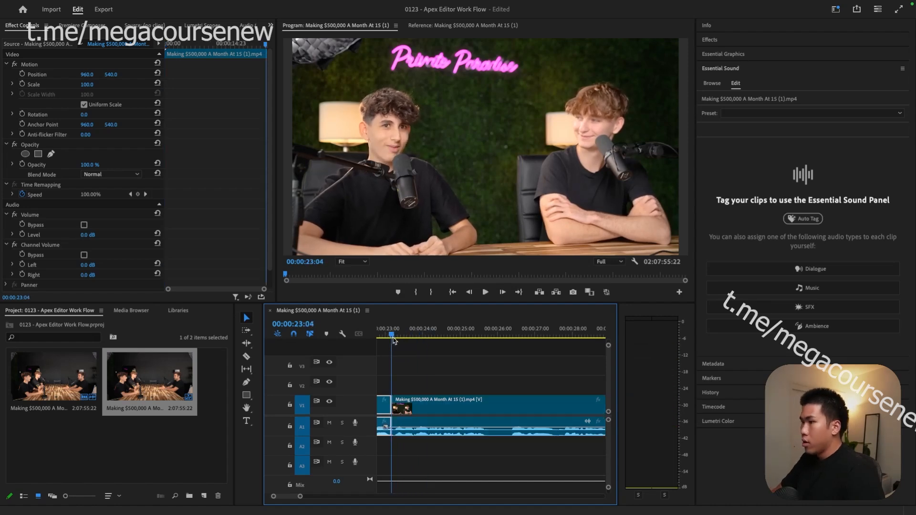
pyautogui.press('Delete')
pyautogui.click(383, 399)
pyautogui.press('Delete')
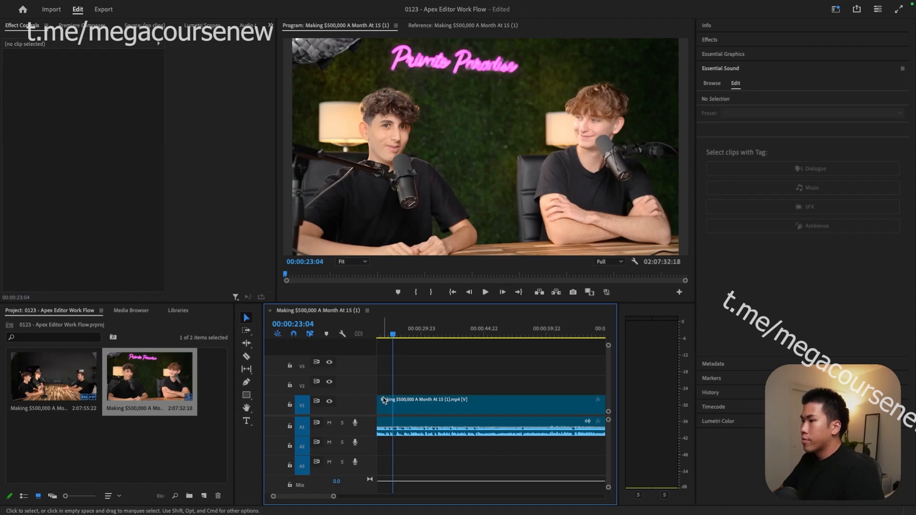
pyautogui.moveTo(399, 337); pyautogui.dragTo(247, 353)
pyautogui.press('space')
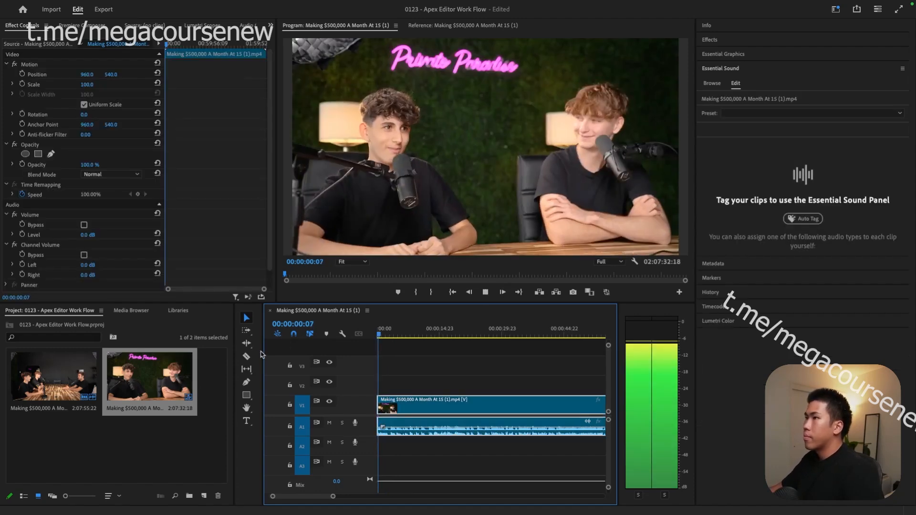
pyautogui.scroll(3, 446, 385)
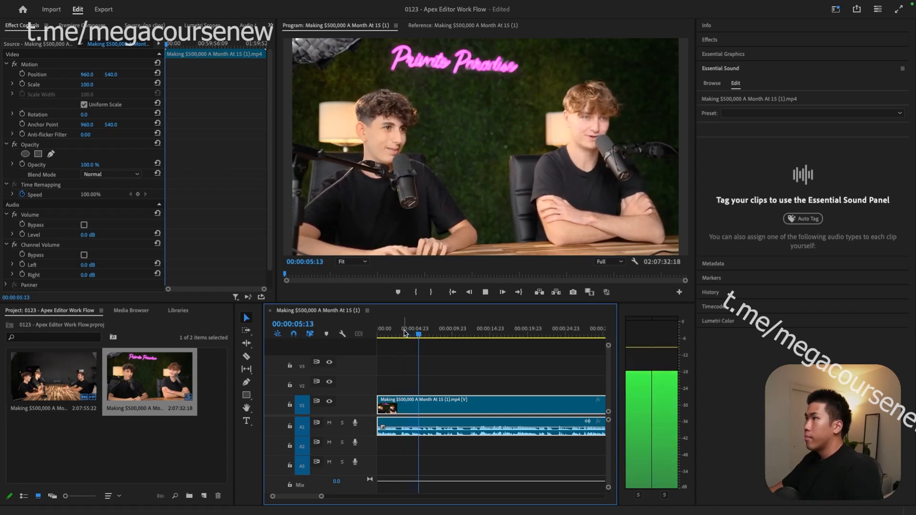
pyautogui.press('space')
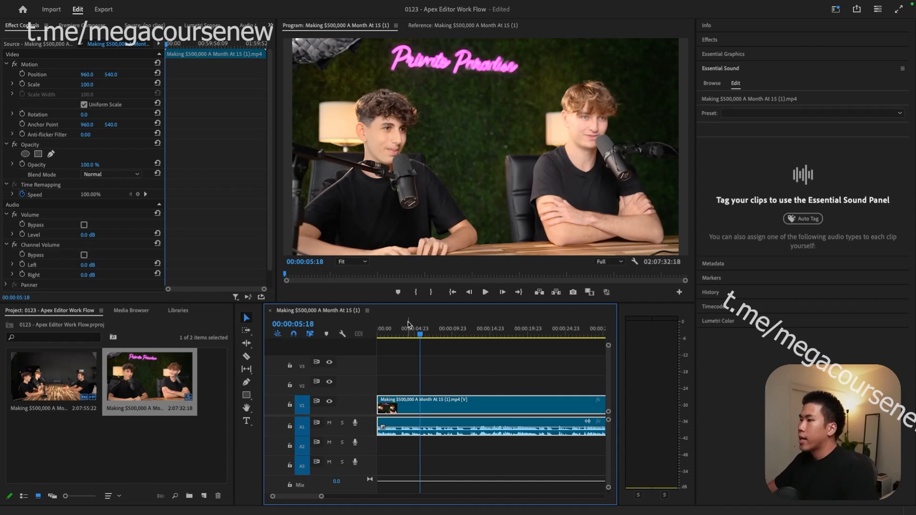
# - Split the podcast clip at 00:00:02:13
pyautogui.click(390, 334)
pyautogui.press('space')
pyautogui.scroll(2, 398, 342)
pyautogui.press('space')
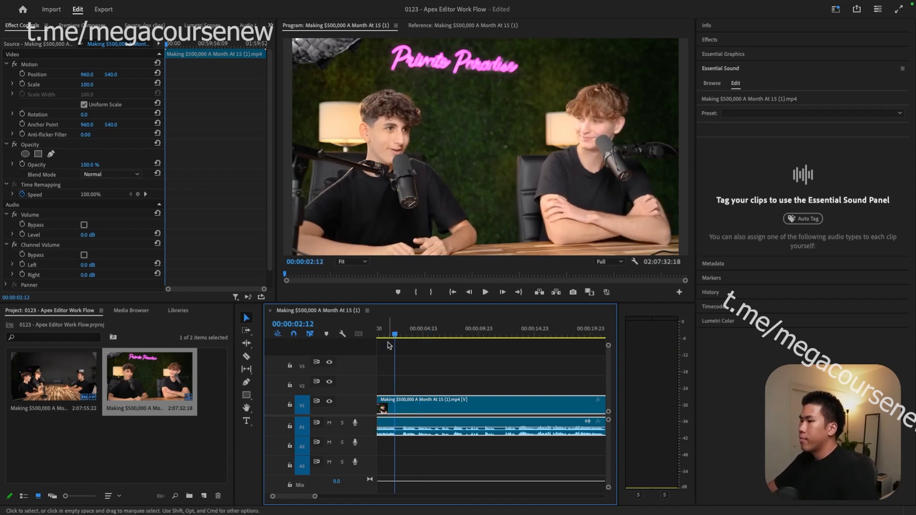
pyautogui.moveTo(395, 335); pyautogui.dragTo(395, 335)
pyautogui.hotkey('ctrl', 'k')
# - Split again at 00:00:07:16, delete the section between the cuts and close the gap
pyautogui.press('space')
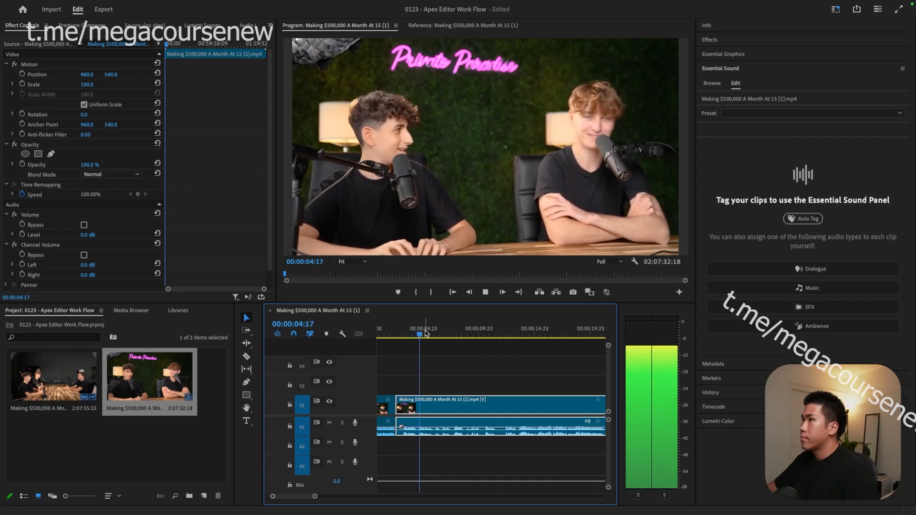
pyautogui.press('space')
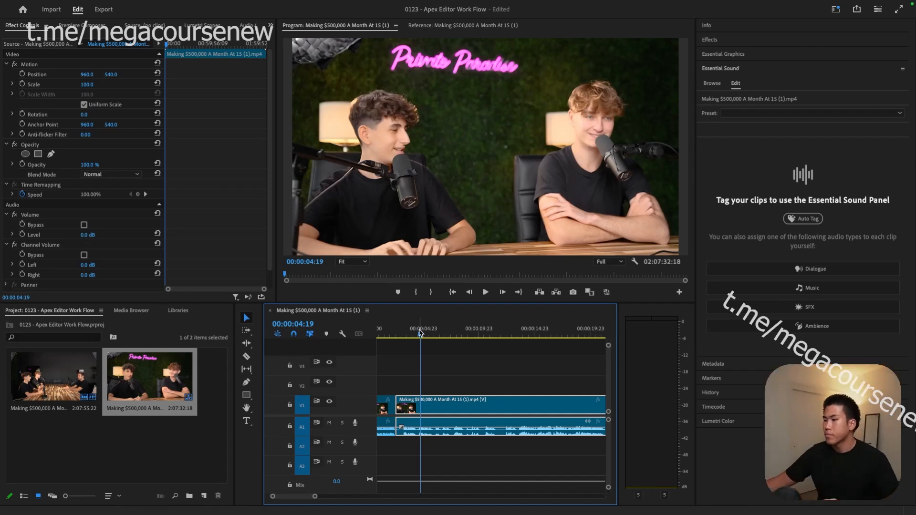
pyautogui.press('space')
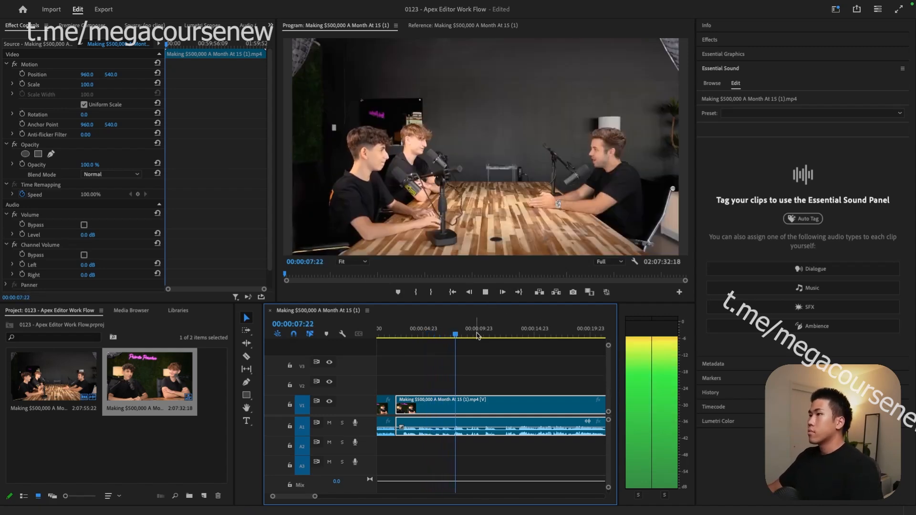
pyautogui.click(450, 336)
pyautogui.moveTo(450, 336)
pyautogui.mouseDown()
pyautogui.moveTo(429, 336)
pyautogui.moveTo(452, 336)
pyautogui.mouseUp()
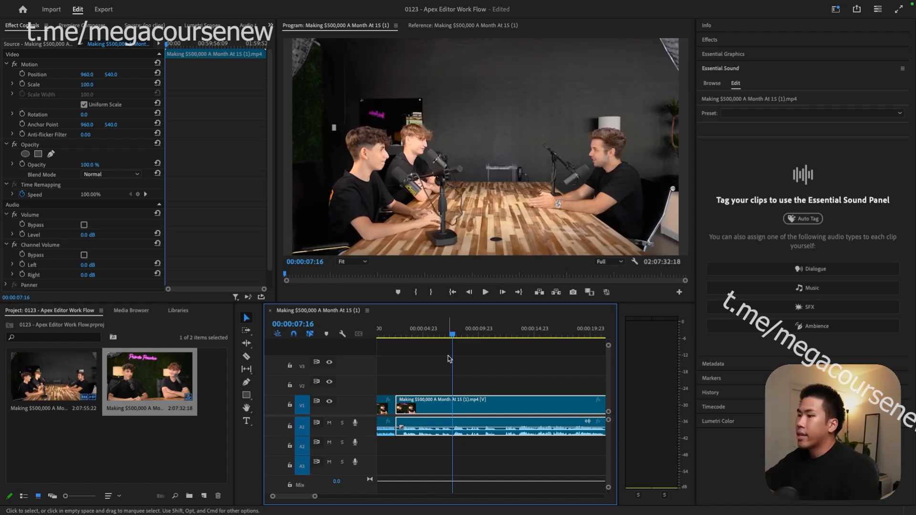
pyautogui.press('super+k')
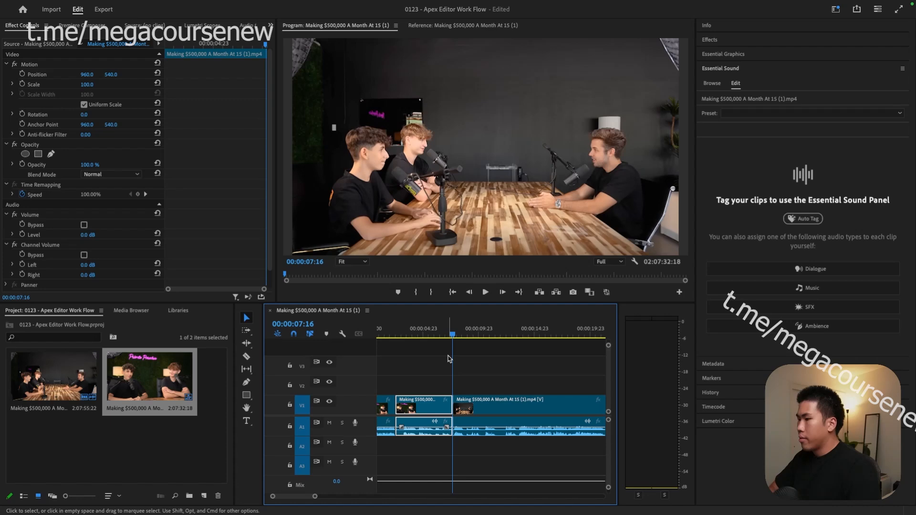
pyautogui.press('Delete')
pyautogui.click(428, 402)
pyautogui.press('Delete')
# - Review the join near 00:00:02:10 by checking frames and playing across it
pyautogui.click(394, 334)
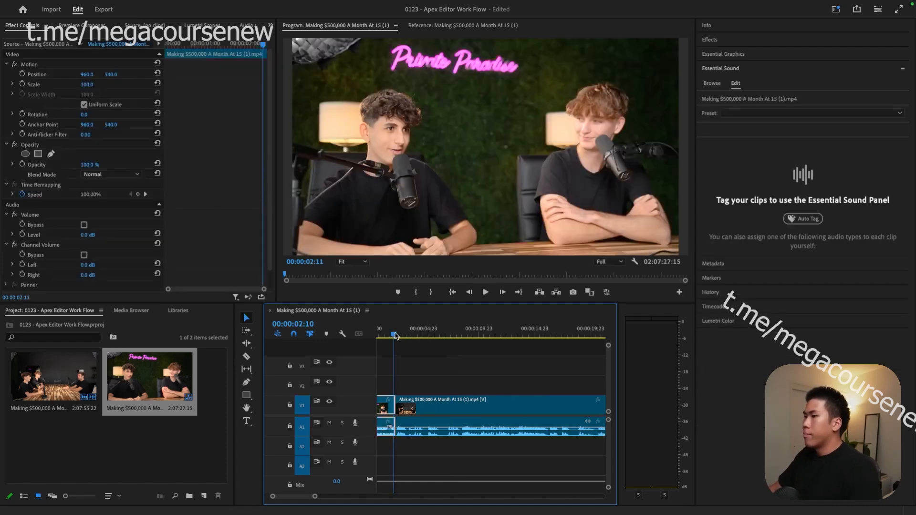
pyautogui.scroll(5, 431, 418)
pyautogui.scroll(-4, 432, 418)
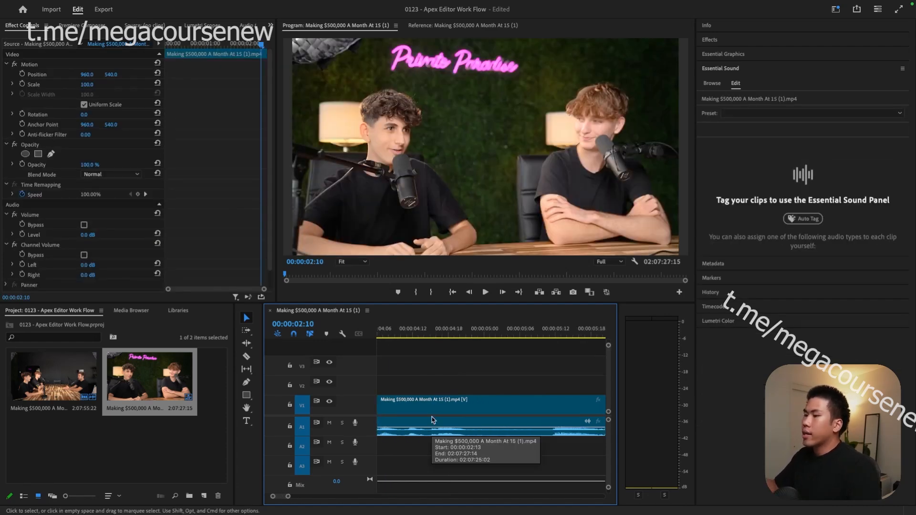
pyautogui.scroll(6, 427, 403)
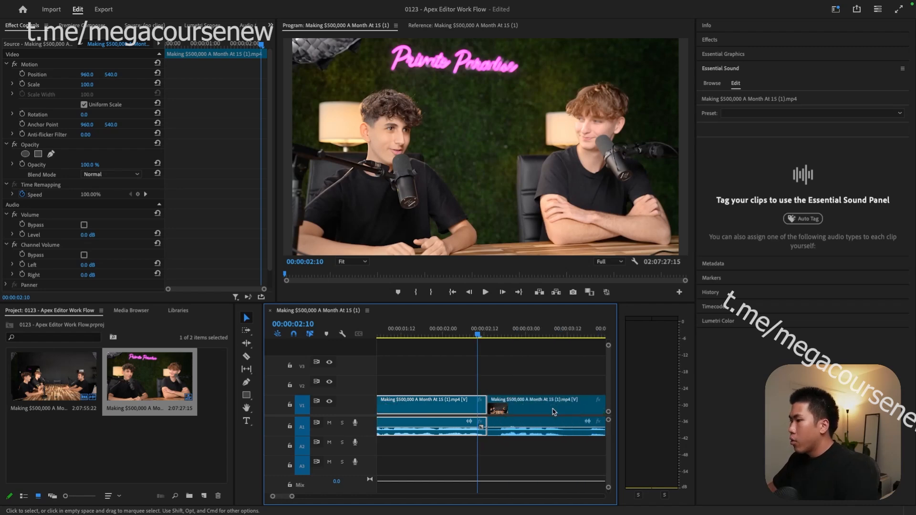
pyautogui.click(505, 341)
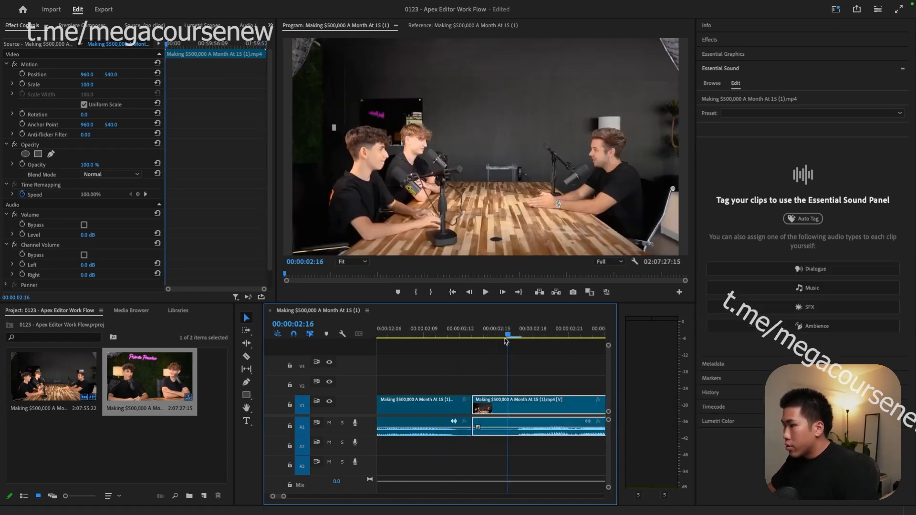
pyautogui.click(410, 338)
pyautogui.press('space')
pyautogui.press('space')
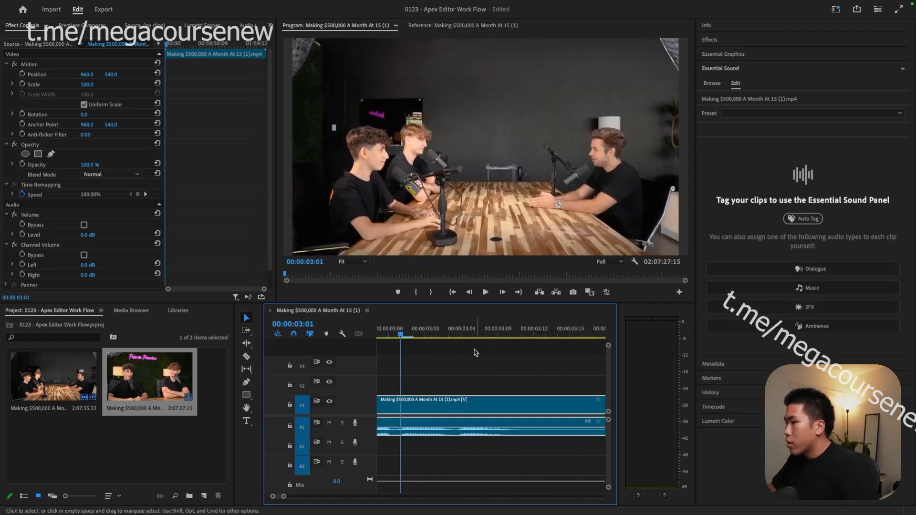
pyautogui.scroll(-2, 458, 367)
pyautogui.scroll(3, 420, 386)
pyautogui.scroll(-1, 548, 370)
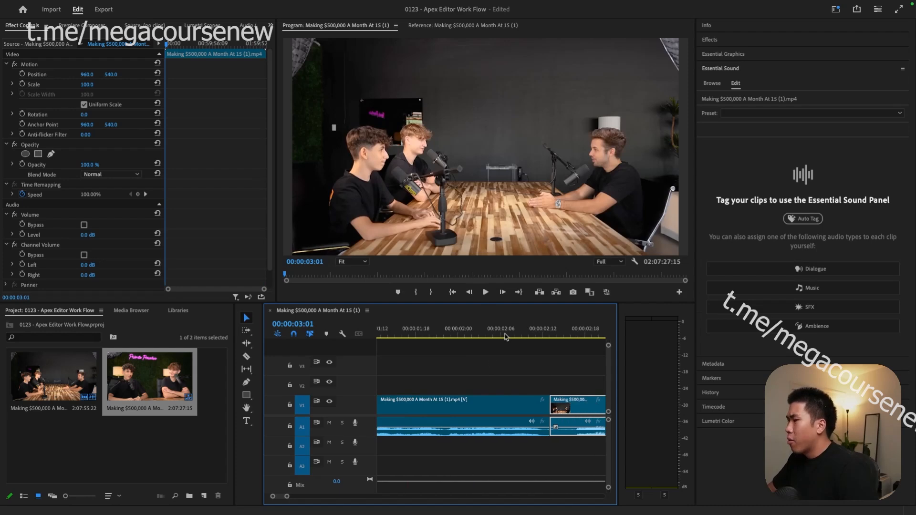
pyautogui.scroll(2, 506, 337)
pyautogui.scroll(-3, 506, 337)
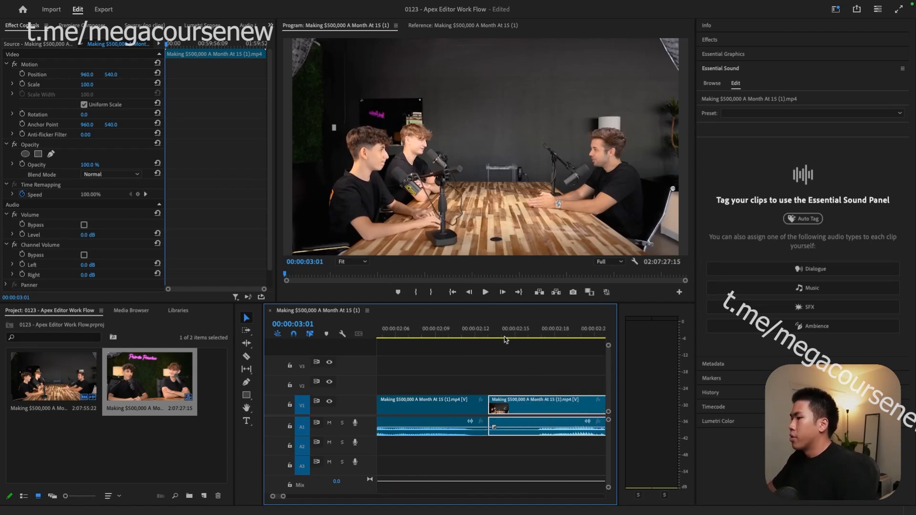
# - Split at 00:00:02:11, delete the short piece and close the gap
pyautogui.click(463, 335)
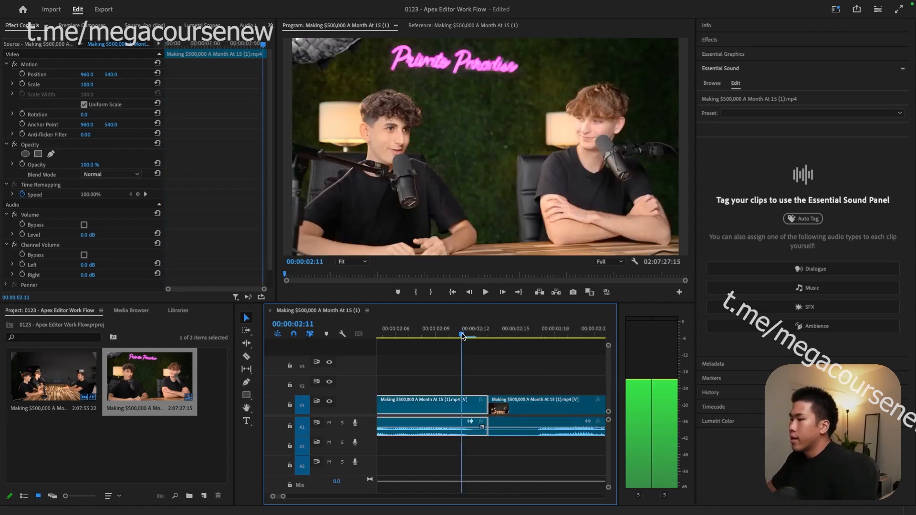
pyautogui.scroll(1, 448, 324)
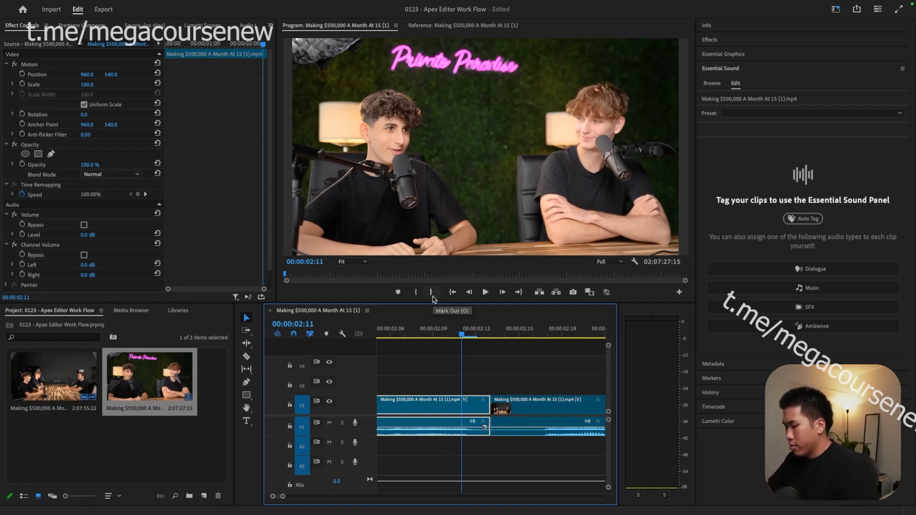
pyautogui.press('super+k')
pyautogui.click(479, 411)
pyautogui.press('Delete')
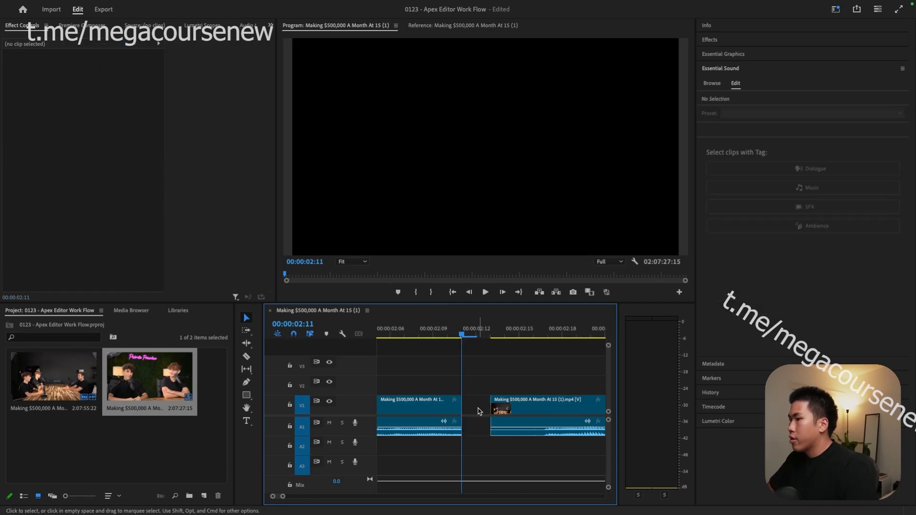
pyautogui.click(478, 412)
pyautogui.press('Delete')
# - Play back the edited sequence from about 00:00:02:00 to review the joins
pyautogui.press('space')
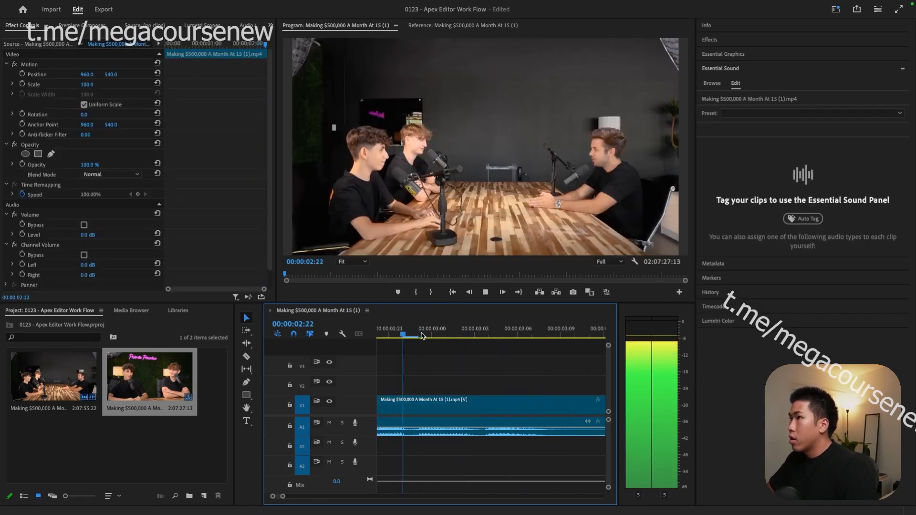
pyautogui.press('space')
pyautogui.press('-')
pyautogui.press('-')
pyautogui.scroll(5, 410, 339)
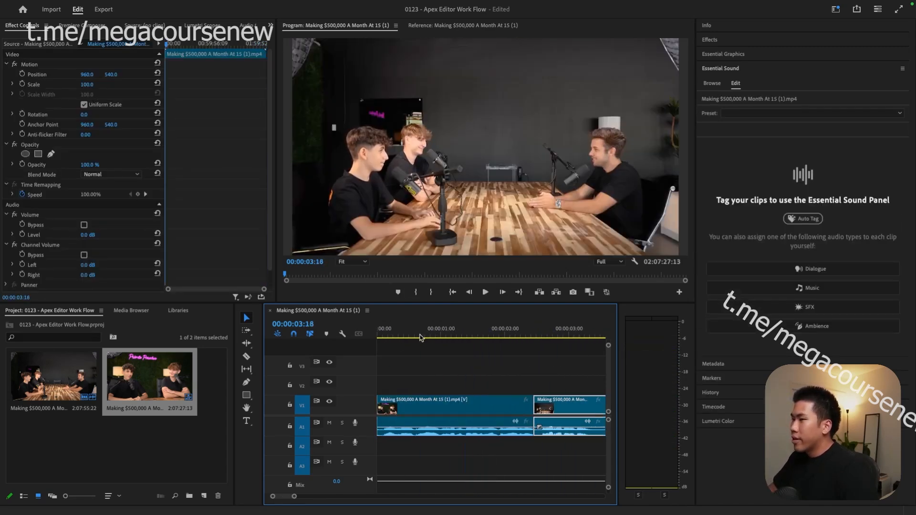
pyautogui.click(492, 337)
pyautogui.press('space')
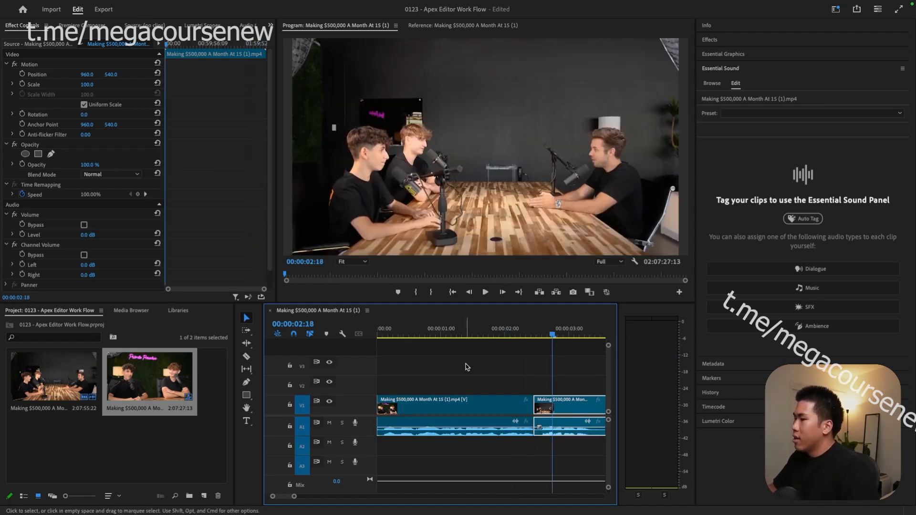
pyautogui.scroll(3, 527, 403)
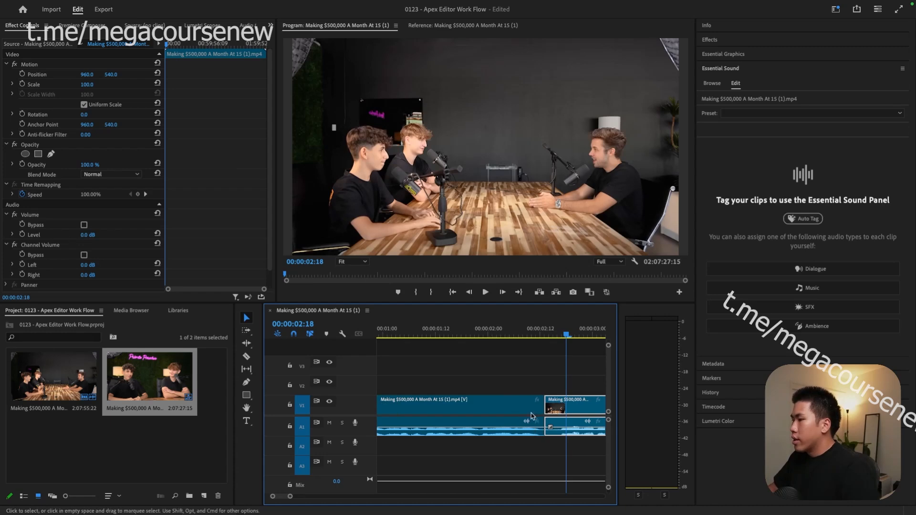
pyautogui.scroll(2, 527, 420)
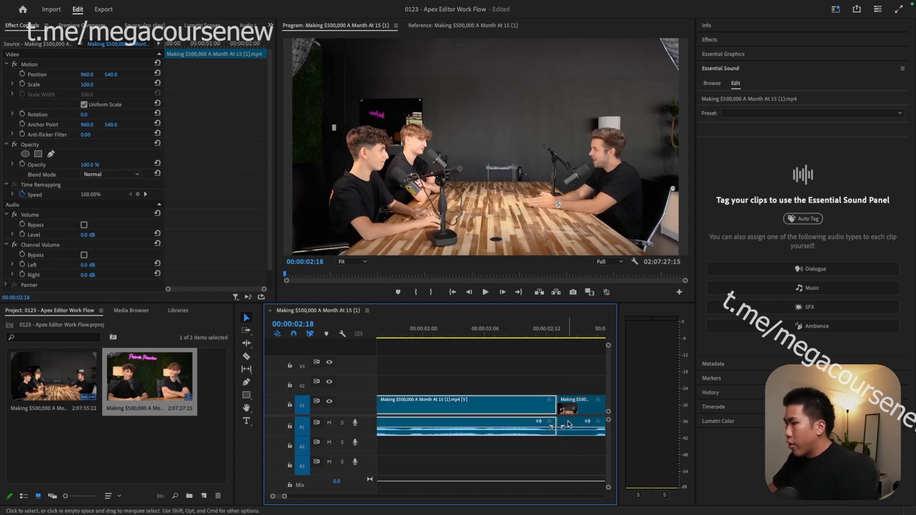
pyautogui.scroll(1, 569, 424)
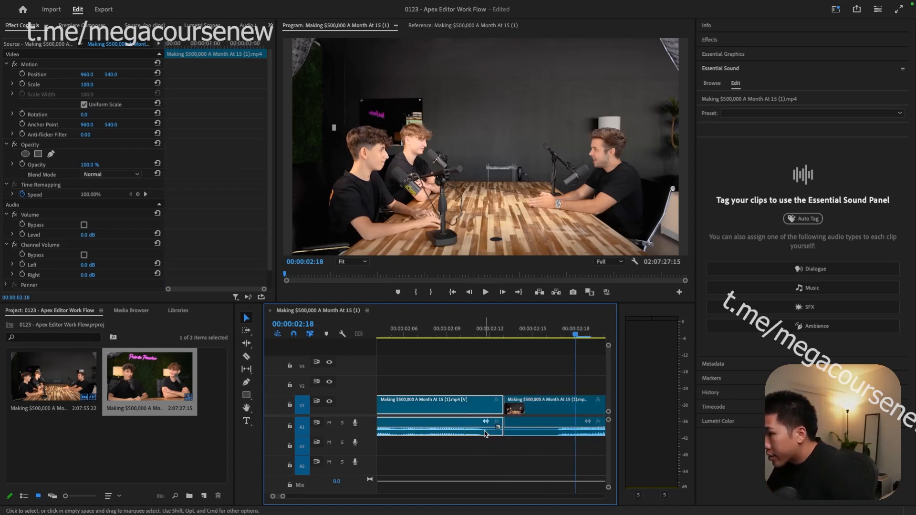
# - Cut both clips at 00:00:02:12 and delete the short piece after the cut
pyautogui.keyDown('super'); pyautogui.click(510, 427); pyautogui.keyUp('super')
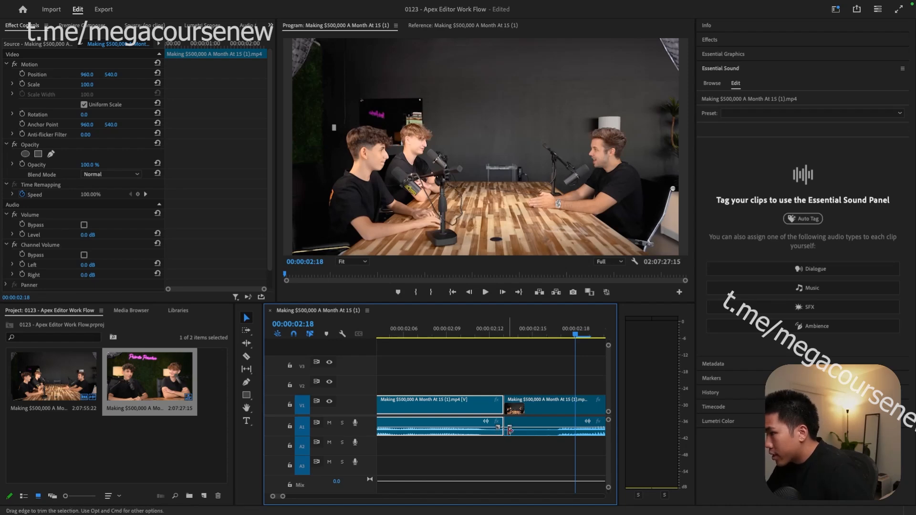
pyautogui.click(474, 339)
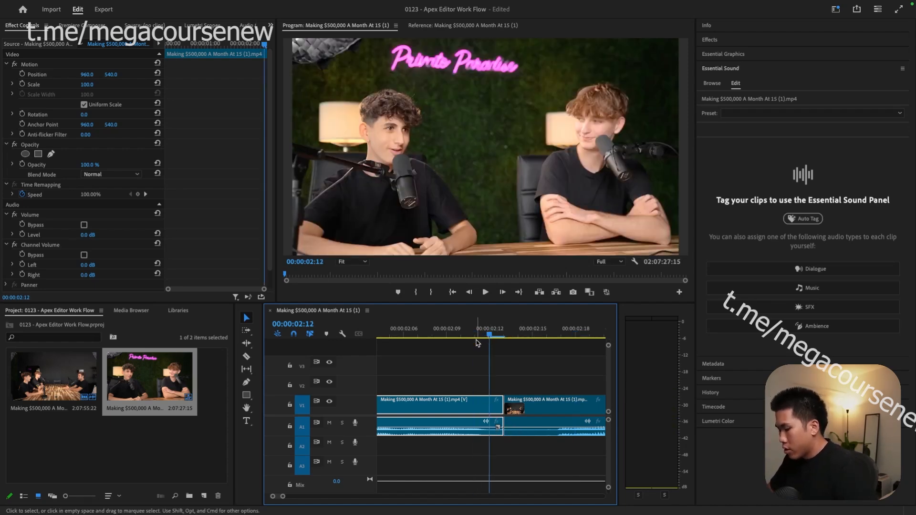
pyautogui.press('super+k')
pyautogui.click(499, 402)
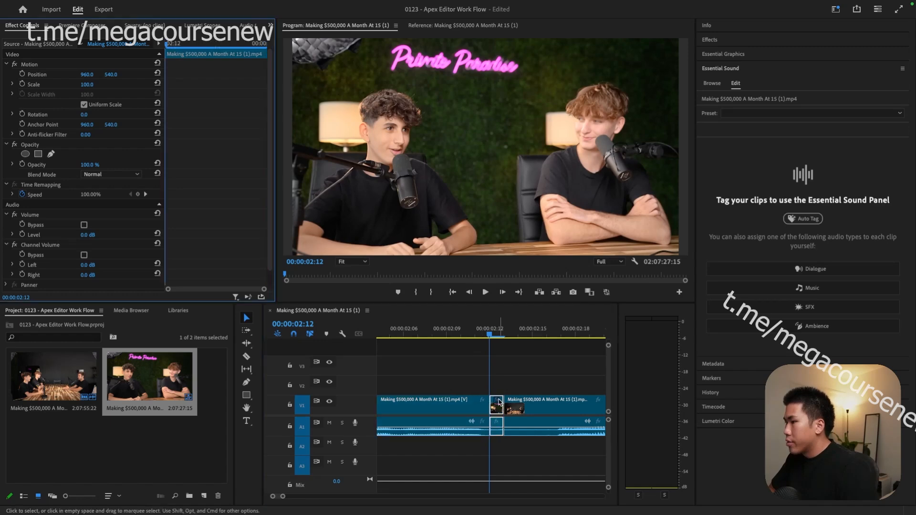
pyautogui.click(497, 406)
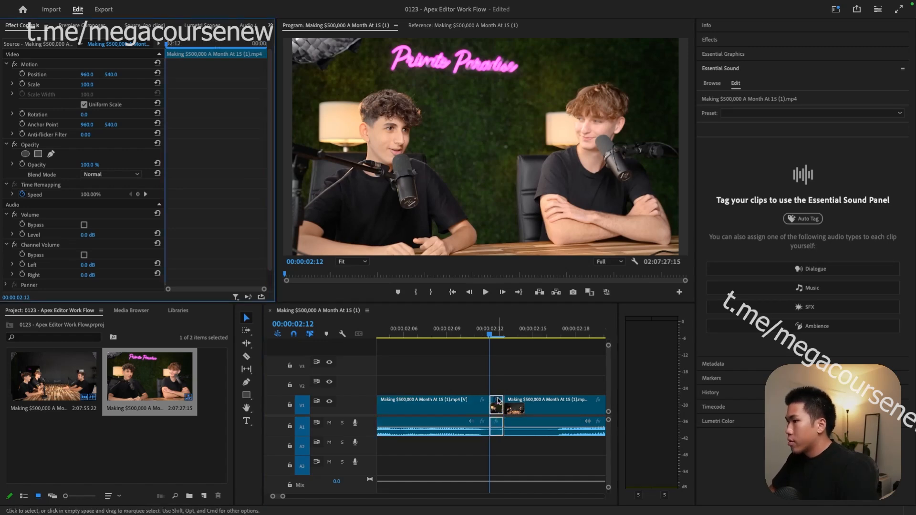
pyautogui.click(497, 413)
pyautogui.press('Delete')
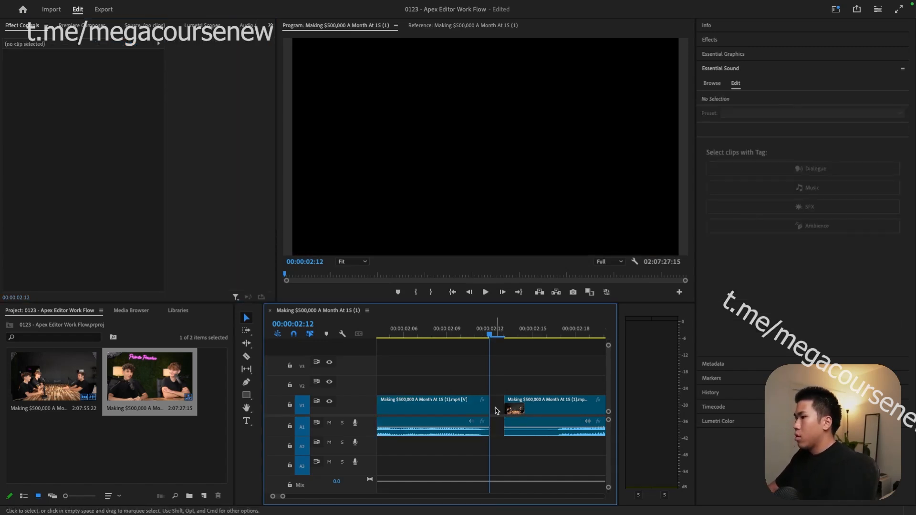
# - Close the gap at 00:00:02:12 and play back across the joined cut
pyautogui.click(498, 405)
pyautogui.press('Delete')
pyautogui.click(460, 335)
pyautogui.press('space')
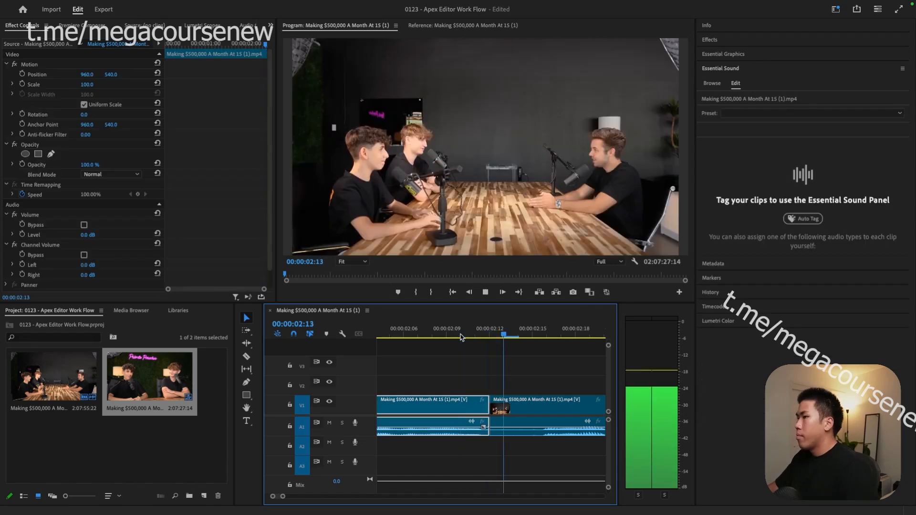
pyautogui.press('space')
pyautogui.scroll(-3, 426, 349)
pyautogui.scroll(-3, 426, 351)
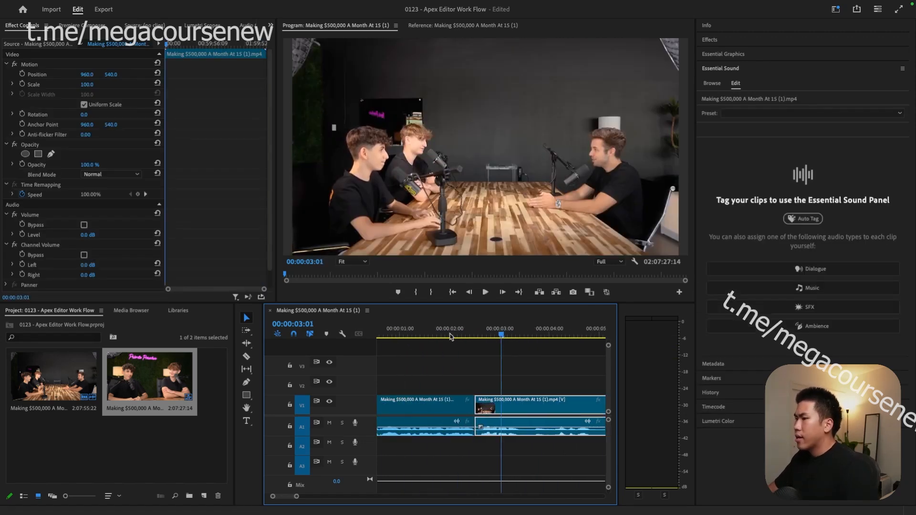
pyautogui.click(452, 336)
pyautogui.press('space')
pyautogui.press('space')
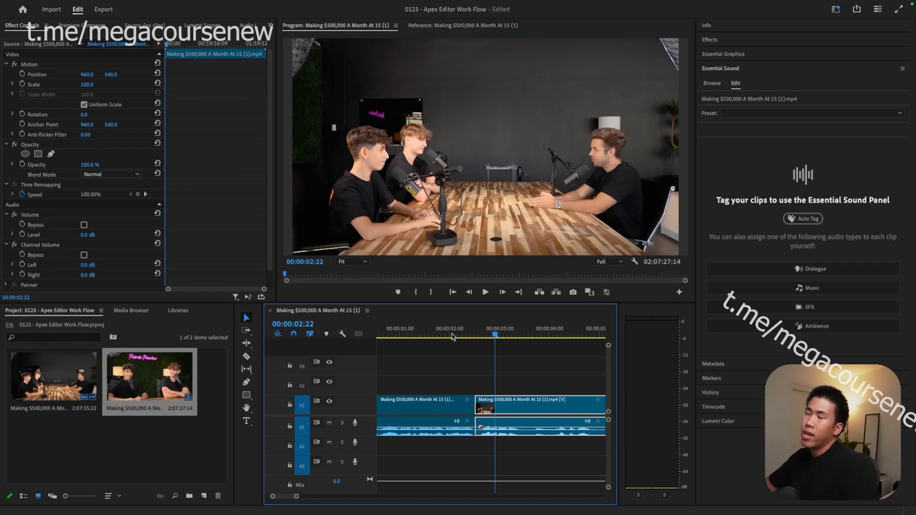
# - Split at 00:00:02:14, delete the short piece and close the remaining gap
pyautogui.press('b')
pyautogui.press('space')
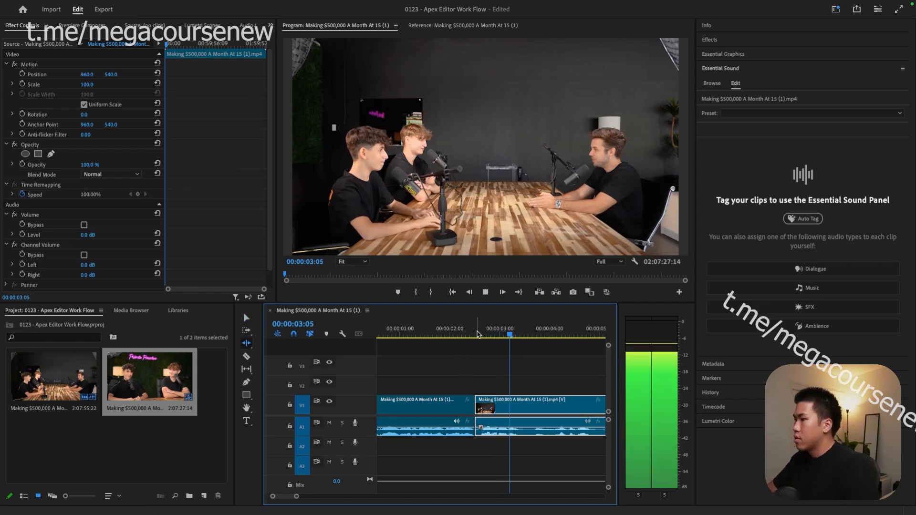
pyautogui.press('space')
pyautogui.scroll(4, 476, 388)
pyautogui.press('v')
pyautogui.moveTo(460, 335)
pyautogui.mouseDown()
pyautogui.moveTo(494, 335)
pyautogui.moveTo(475, 336)
pyautogui.mouseUp()
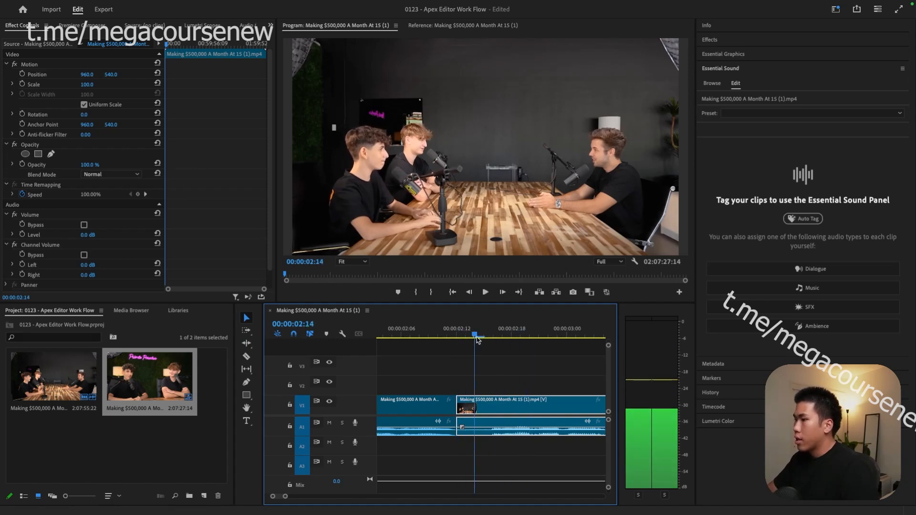
pyautogui.press('super+k')
pyautogui.press('Delete')
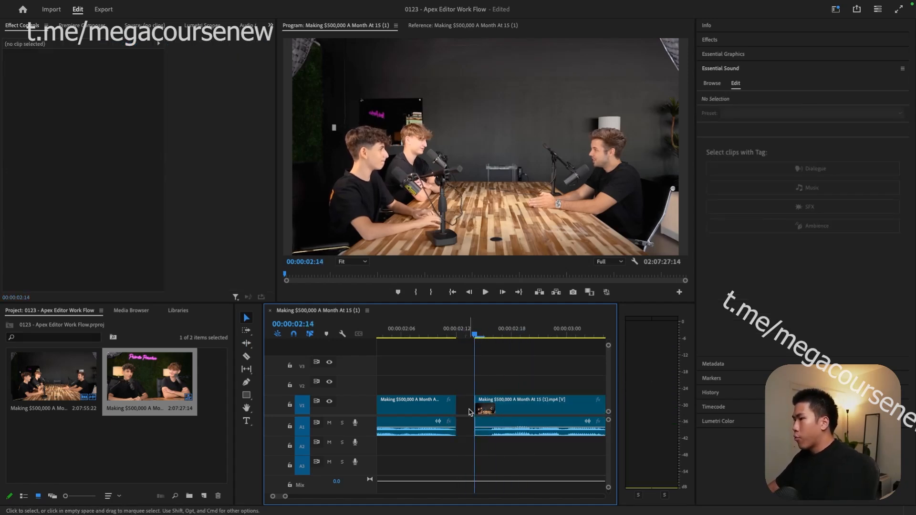
pyautogui.click(469, 409)
pyautogui.press('Delete')
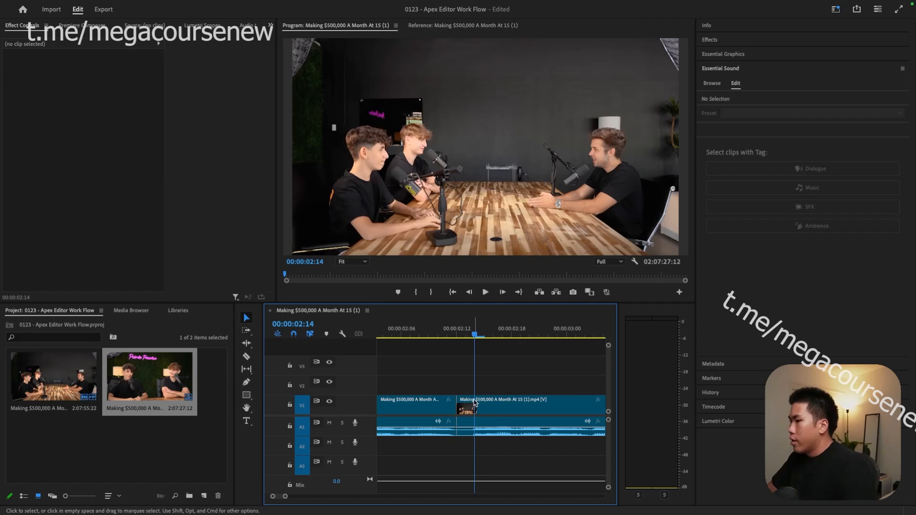
# - Play back the edit from 00:00:02:14 and zoom the timeline out to review
pyautogui.click(420, 330)
pyautogui.press('space')
pyautogui.press('-')
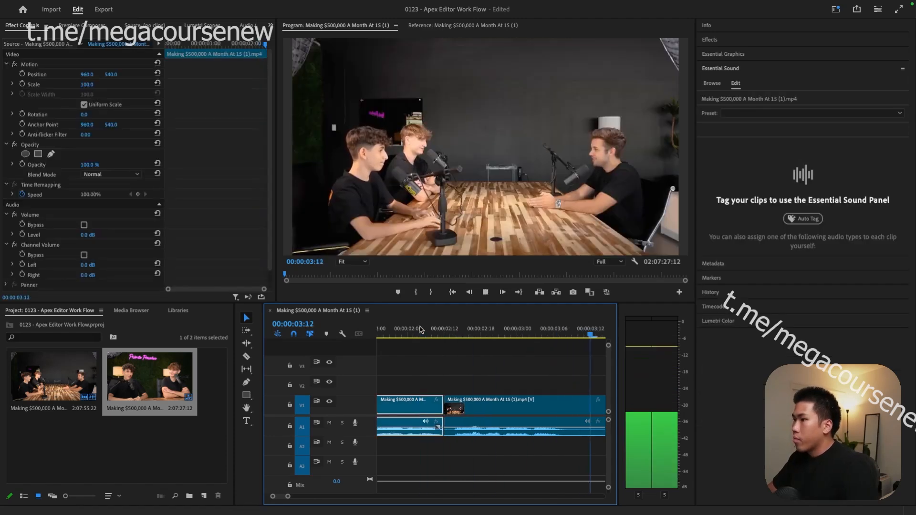
pyautogui.press('space')
pyautogui.scroll(-1, 421, 330)
pyautogui.hscroll(-3, 426, 342)
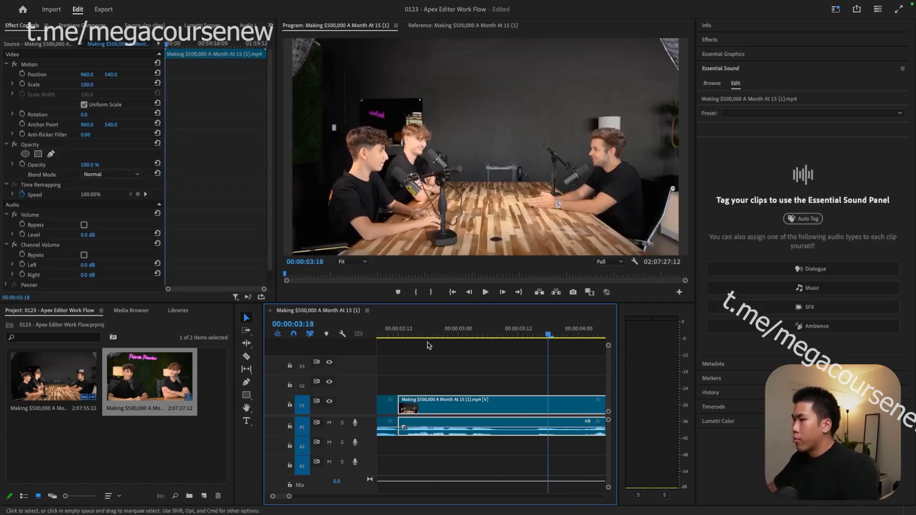
pyautogui.click(409, 333)
pyautogui.press('space')
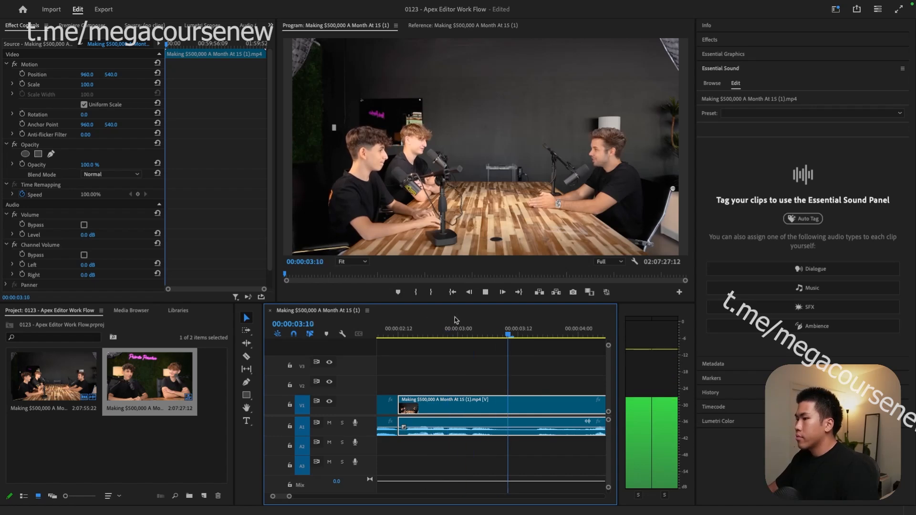
pyautogui.press('space')
pyautogui.press('-')
pyautogui.press('-')
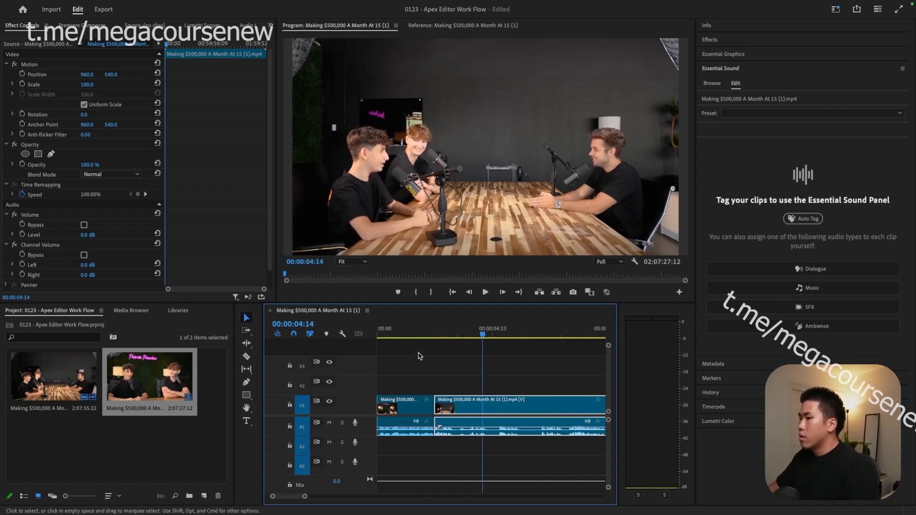
# - Split the clip at 00:00:03:04 and play back from the new cut
pyautogui.click(466, 342)
pyautogui.moveTo(468, 335)
pyautogui.mouseDown()
pyautogui.moveTo(445, 332)
pyautogui.moveTo(454, 337)
pyautogui.mouseUp()
pyautogui.hotkey('ctrl', 'k')
pyautogui.press('space')
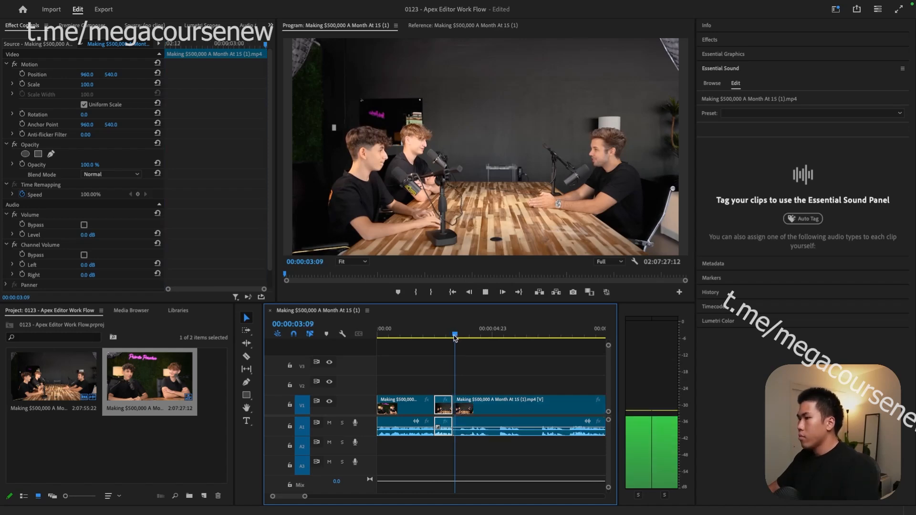
pyautogui.press('space')
# - Review playback around the cut, from 00:00:03:03 and from 00:00:02:20
pyautogui.click(479, 335)
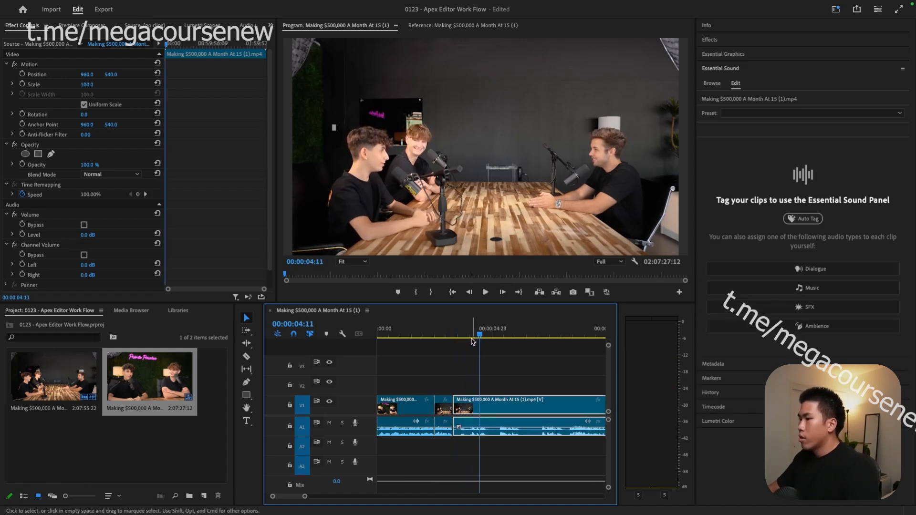
pyautogui.moveTo(476, 337)
pyautogui.mouseDown()
pyautogui.moveTo(456, 337)
pyautogui.moveTo(470, 335)
pyautogui.mouseUp()
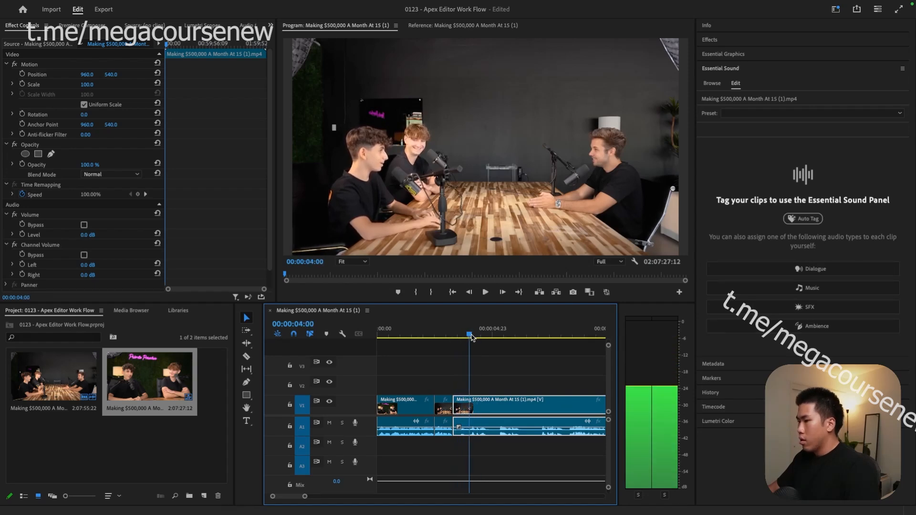
pyautogui.click(452, 442)
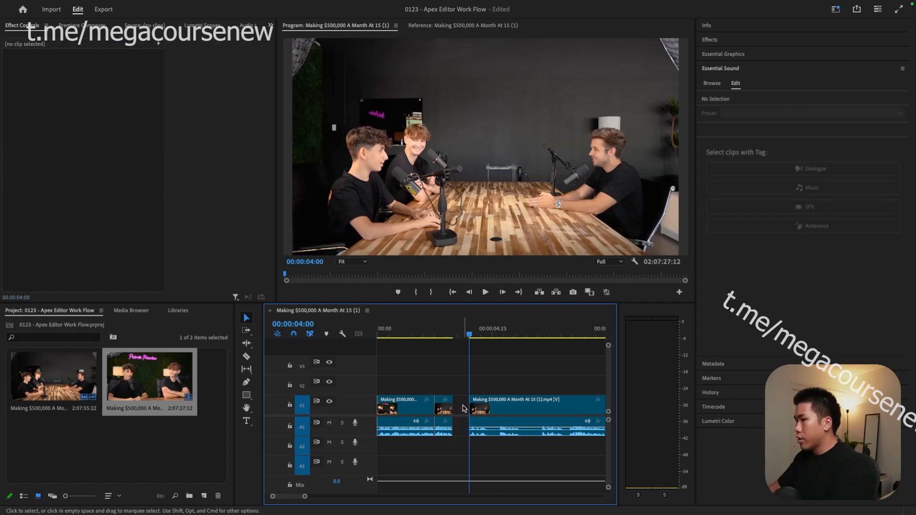
pyautogui.click(449, 332)
pyautogui.press('space')
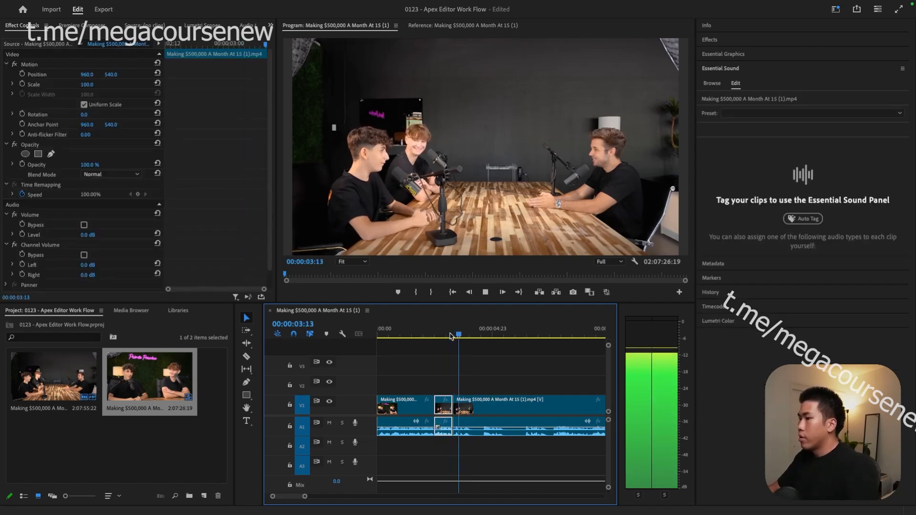
pyautogui.press('space')
pyautogui.scroll(2, 448, 333)
pyautogui.click(439, 334)
pyautogui.press('space')
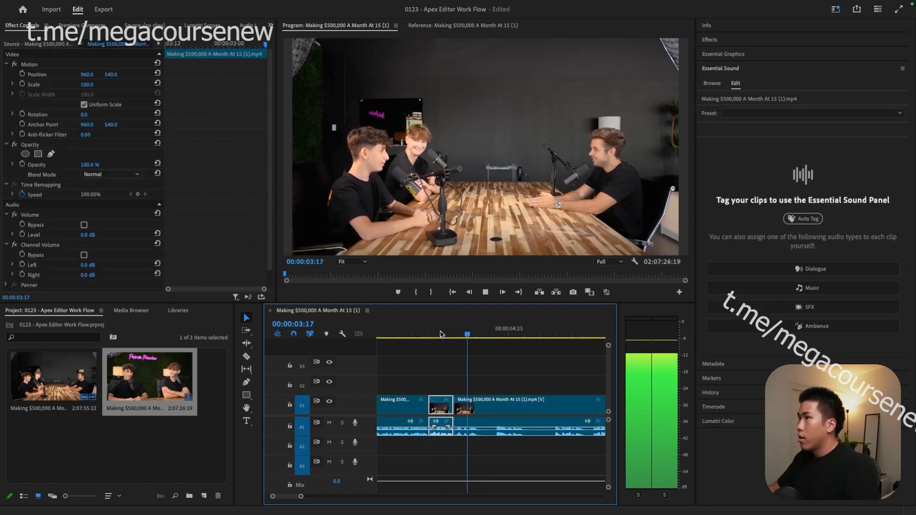
pyautogui.press('space')
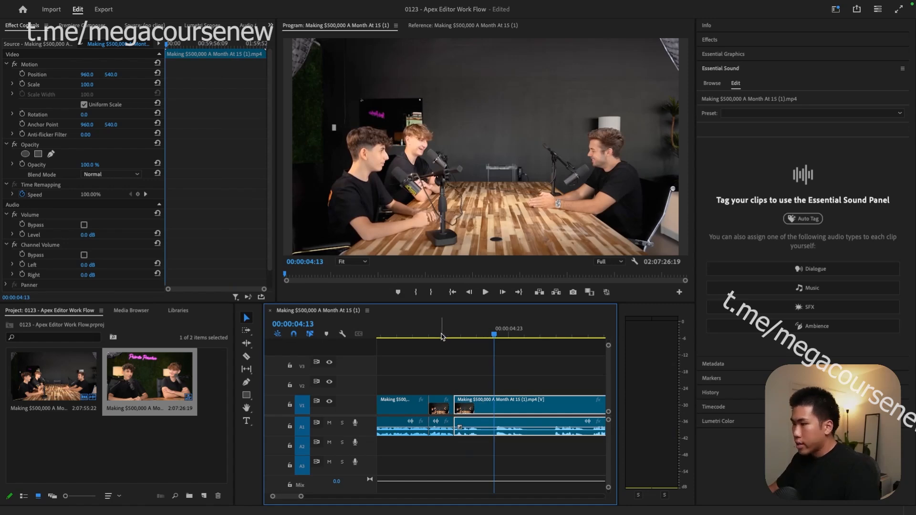
# - Undo to restore the removed short piece, then replay the sequence from the start
pyautogui.hotkey('ctrl', 'z')
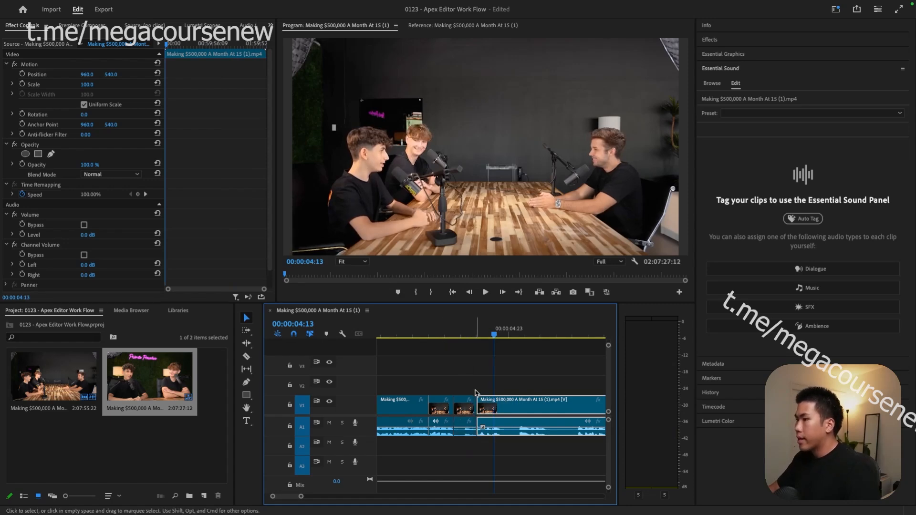
pyautogui.click(443, 334)
pyautogui.press('space')
pyautogui.press('space')
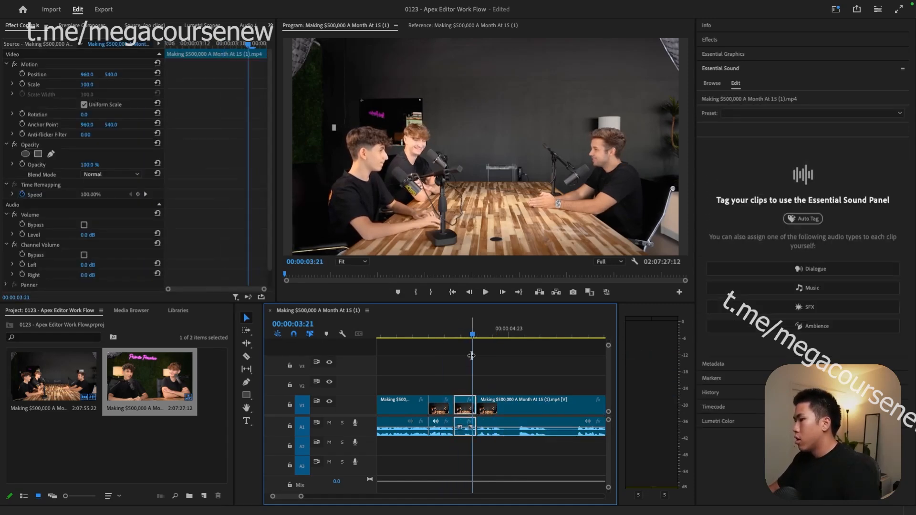
pyautogui.click(463, 335)
pyautogui.press('Left')
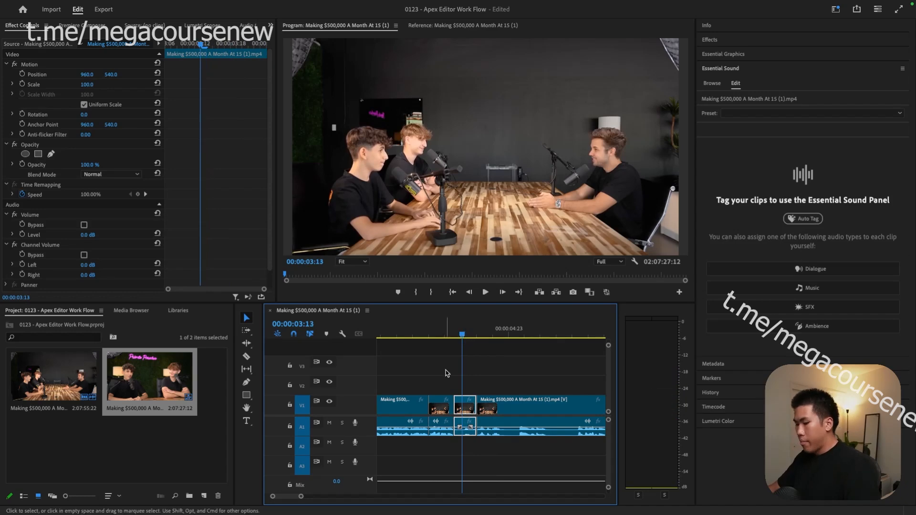
pyautogui.press('Home')
pyautogui.press('space')
pyautogui.press('space')
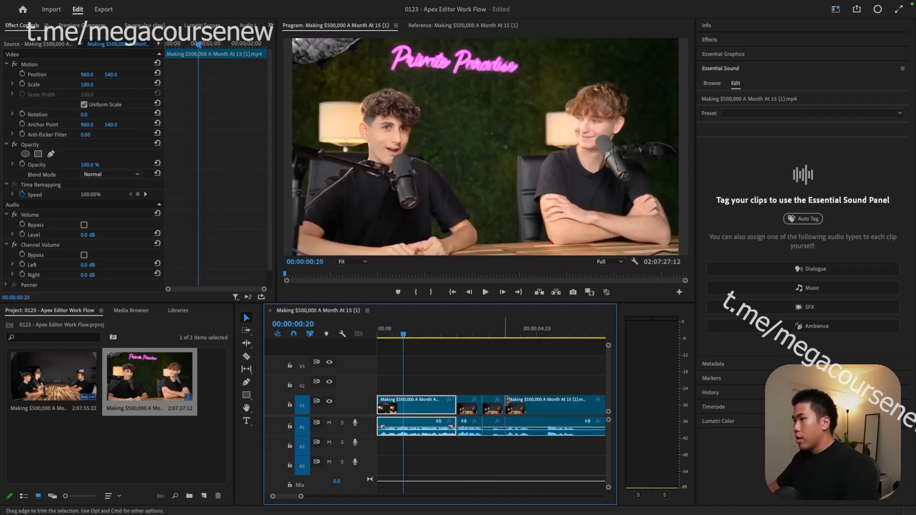
# - Split at 3:14, delete the unwanted piece before the cut, and delete the gap
pyautogui.click(479, 335)
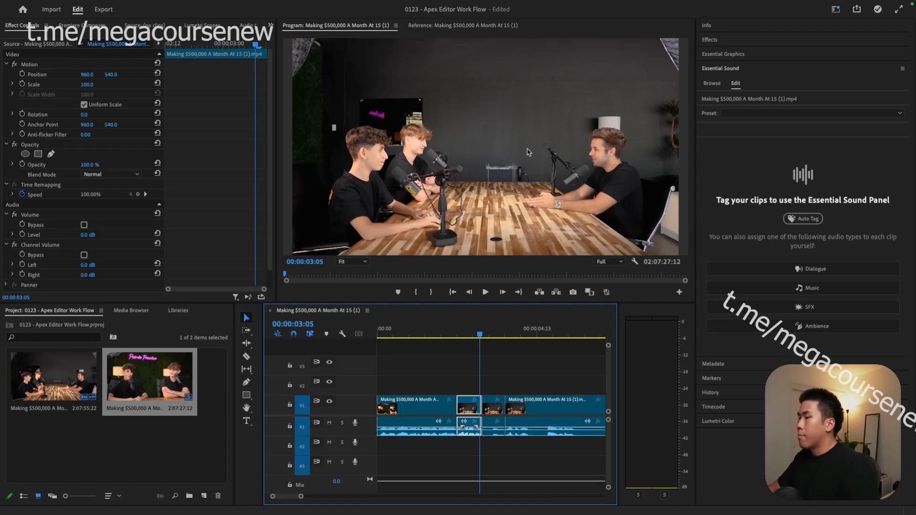
pyautogui.moveTo(476, 335); pyautogui.dragTo(490, 334)
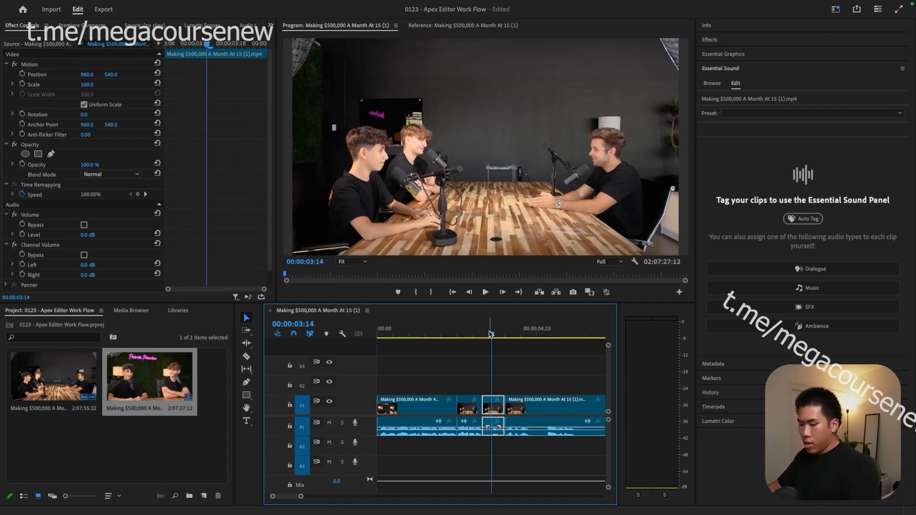
pyautogui.press('super+k')
pyautogui.press('Delete')
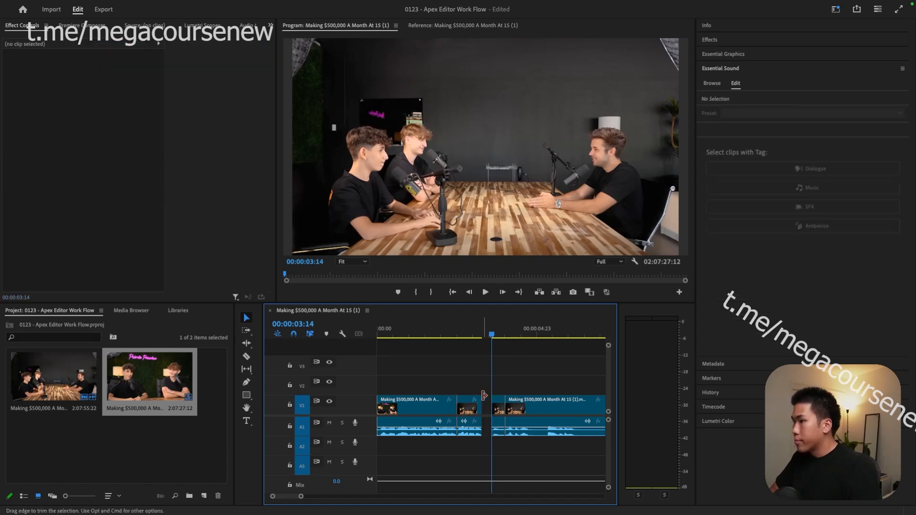
pyautogui.click(487, 406)
pyautogui.press('Delete')
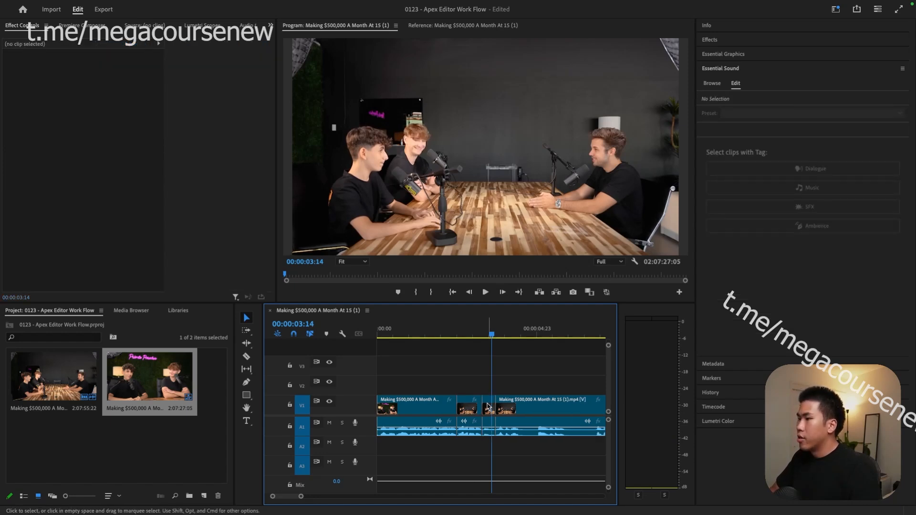
# - Play back the edited section near three seconds with the timeline zoomed out
pyautogui.click(476, 331)
pyautogui.press('space')
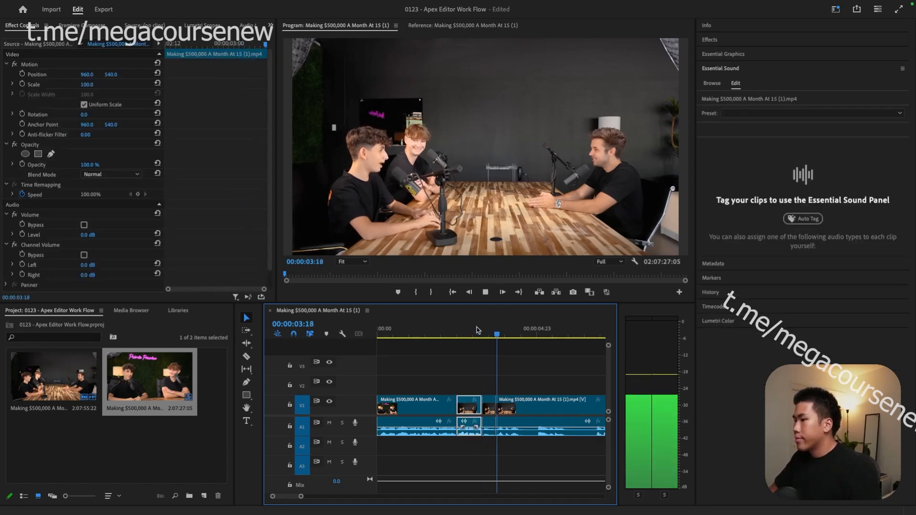
pyautogui.press('space')
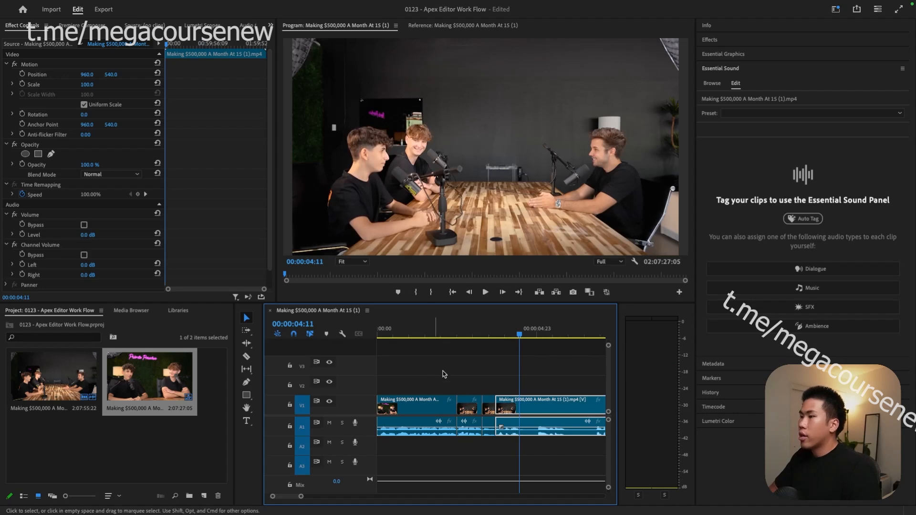
pyautogui.moveTo(485, 332); pyautogui.dragTo(487, 342)
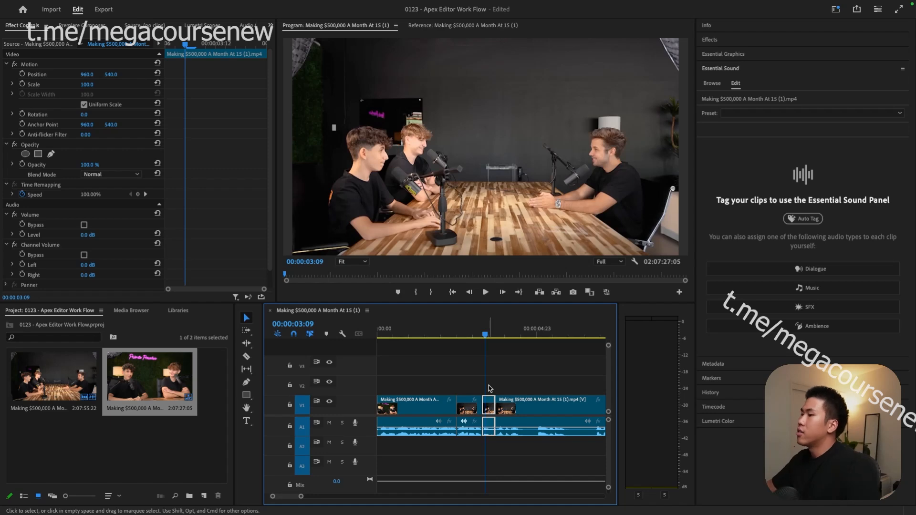
pyautogui.press('space')
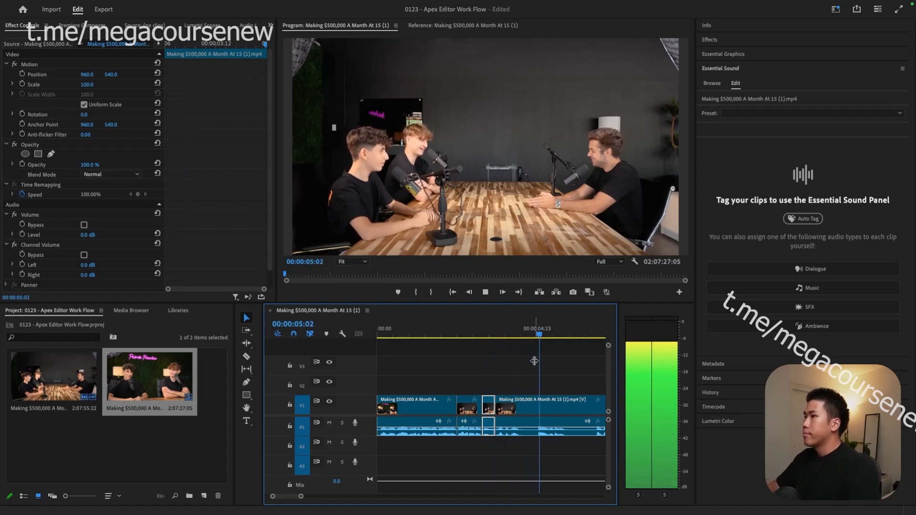
pyautogui.press('-')
pyautogui.press('space')
pyautogui.press('-')
pyautogui.press('space')
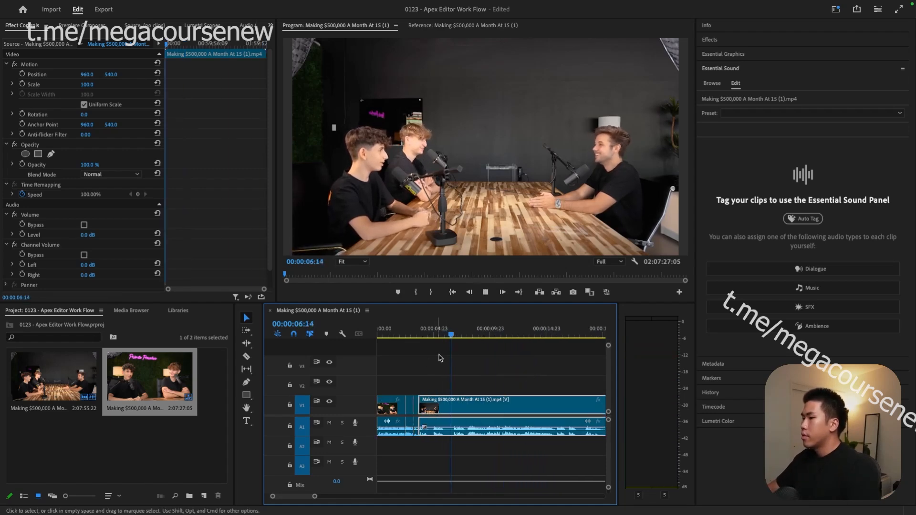
pyautogui.scroll(5, 449, 360)
pyautogui.scroll(-5, 425, 367)
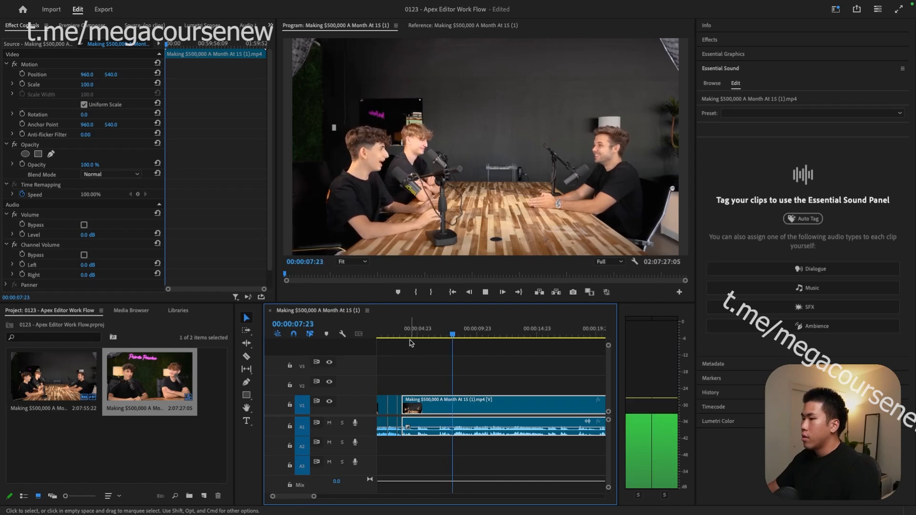
pyautogui.press('space')
# - Split the long clip at 5:22 and play on to 15:17
pyautogui.click(430, 338)
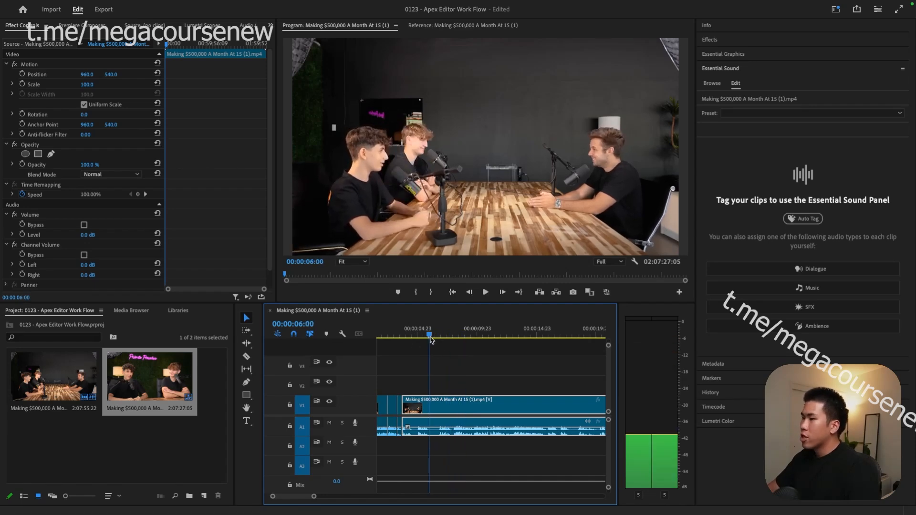
pyautogui.moveTo(431, 339); pyautogui.dragTo(429, 338)
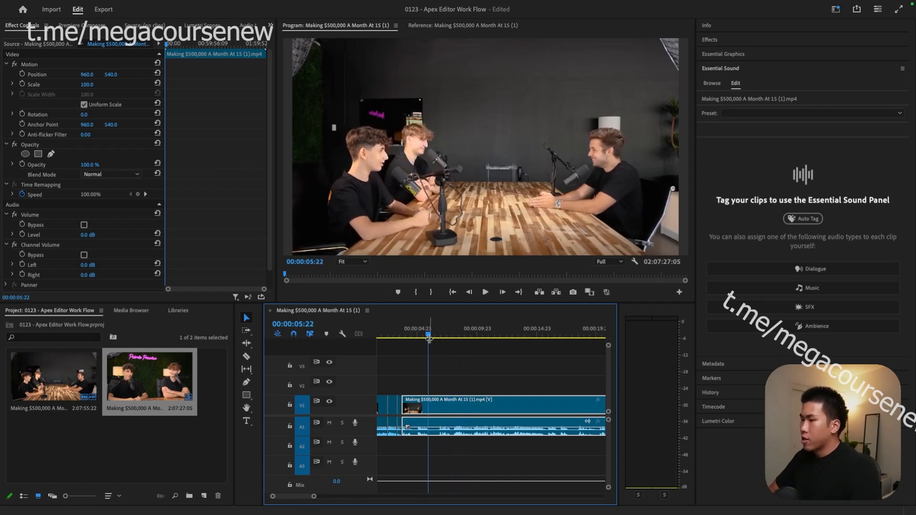
pyautogui.hotkey('ctrl', 'k')
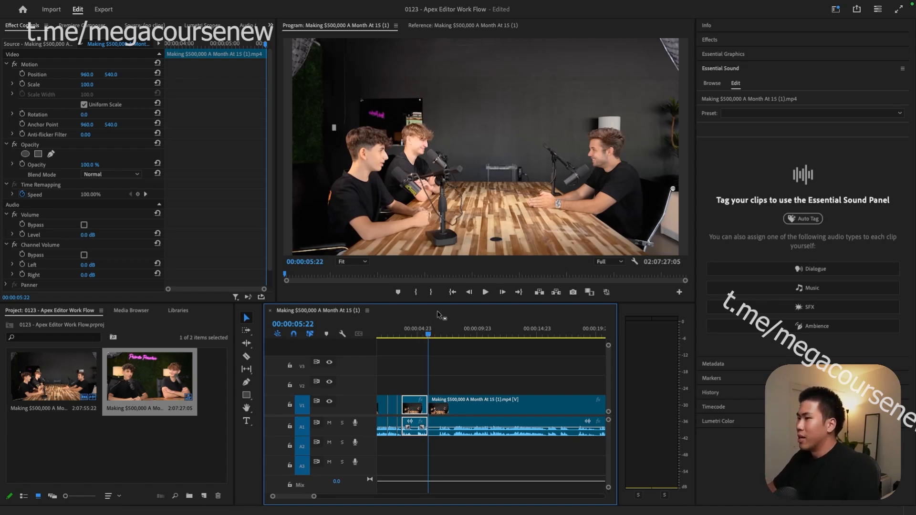
pyautogui.press('space')
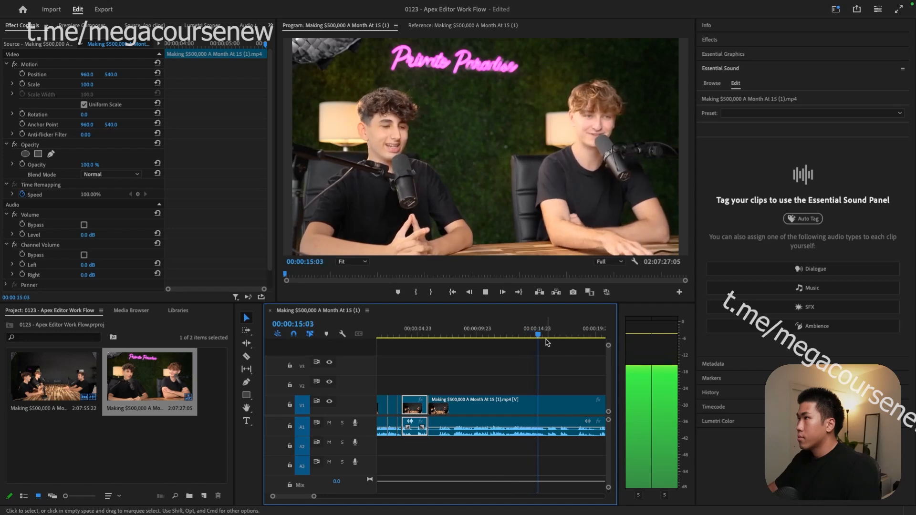
pyautogui.click(537, 403)
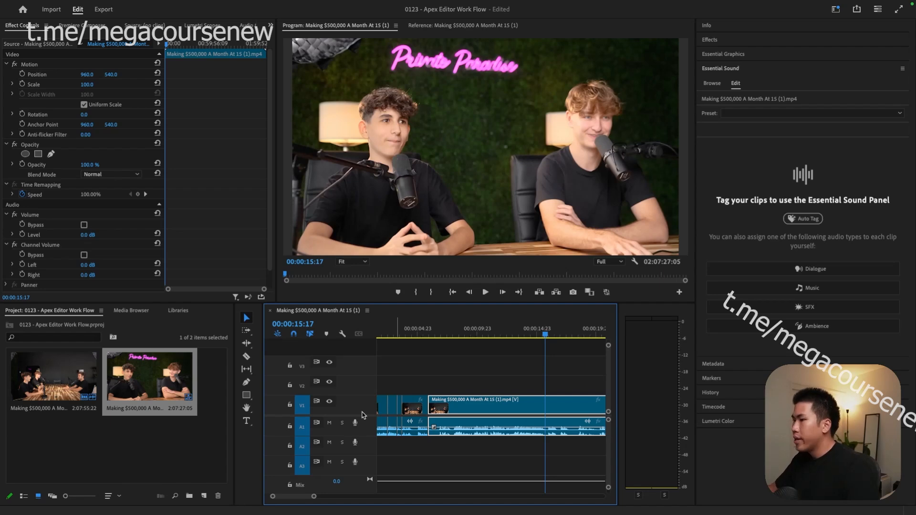
# - Split the long clip at 21:16
pyautogui.press('space')
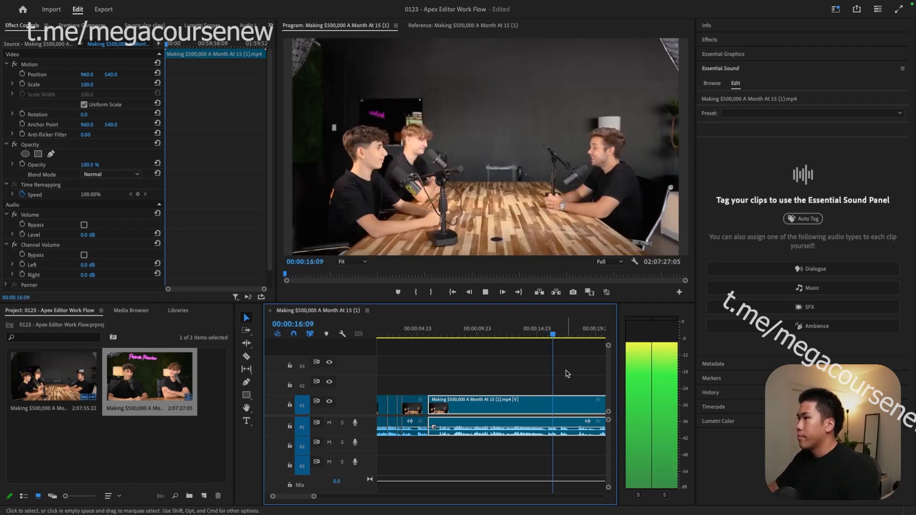
pyautogui.press('-')
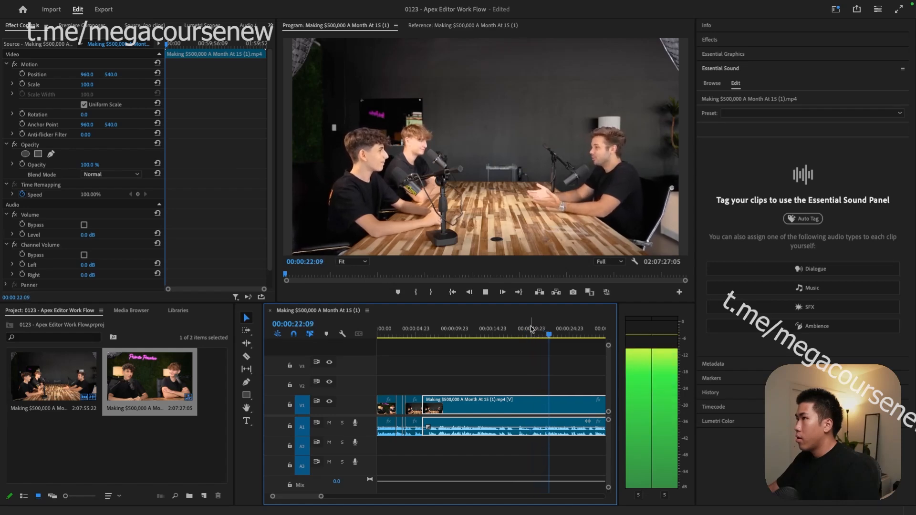
pyautogui.click(543, 336)
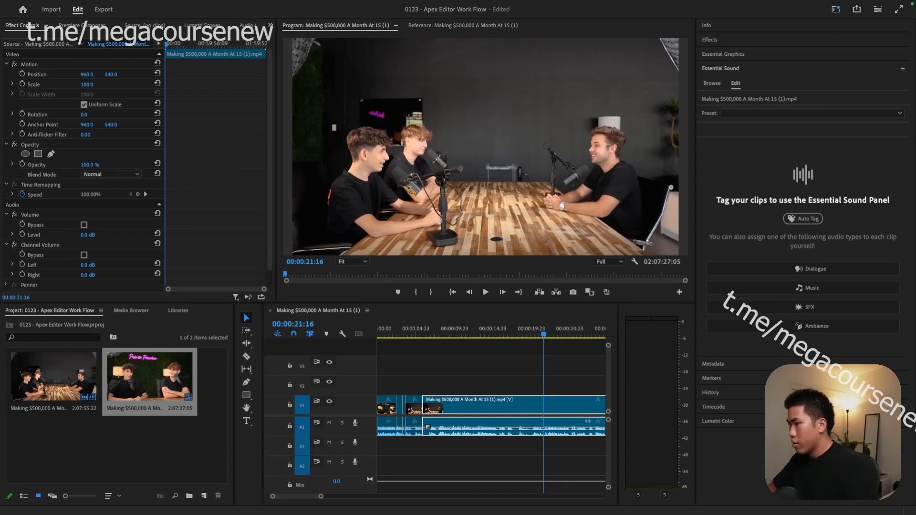
pyautogui.click(564, 406)
pyautogui.hotkey('ctrl', 'k')
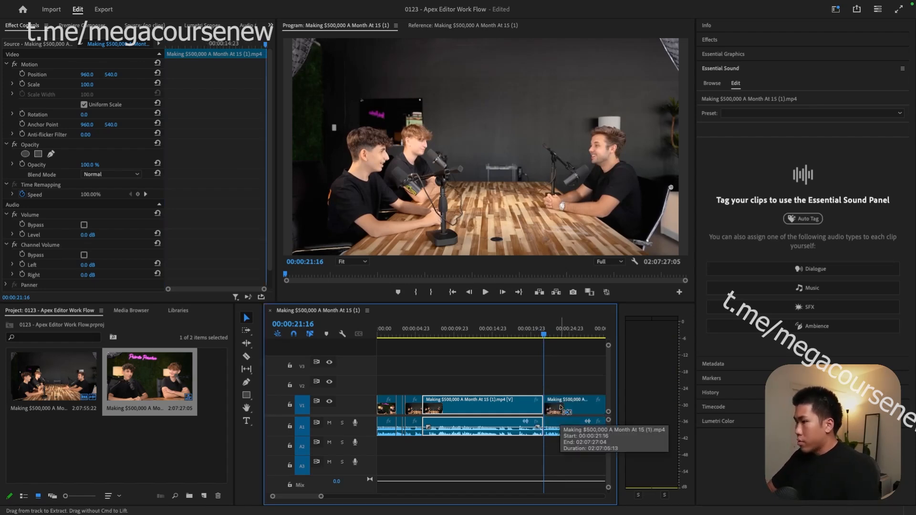
# - Review playback from 16:11 and find the shot change at 15:23
pyautogui.click(414, 335)
pyautogui.press('space')
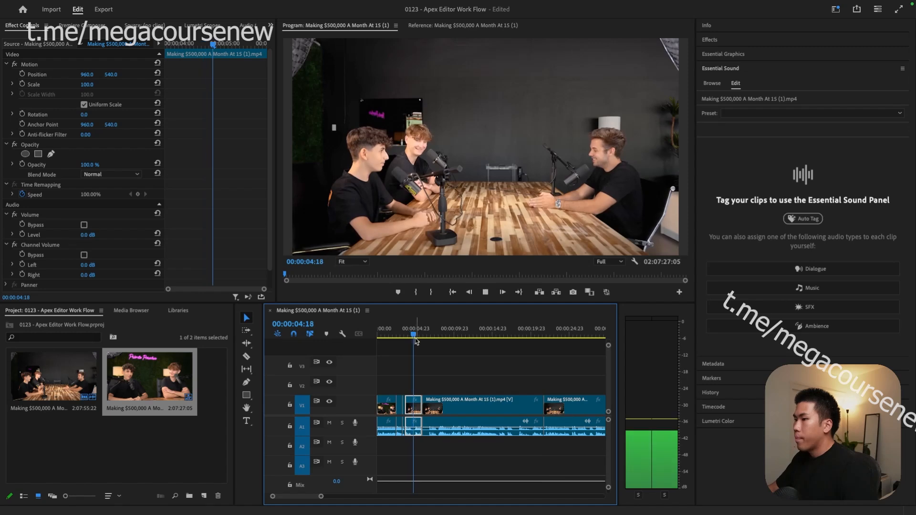
pyautogui.click(457, 403)
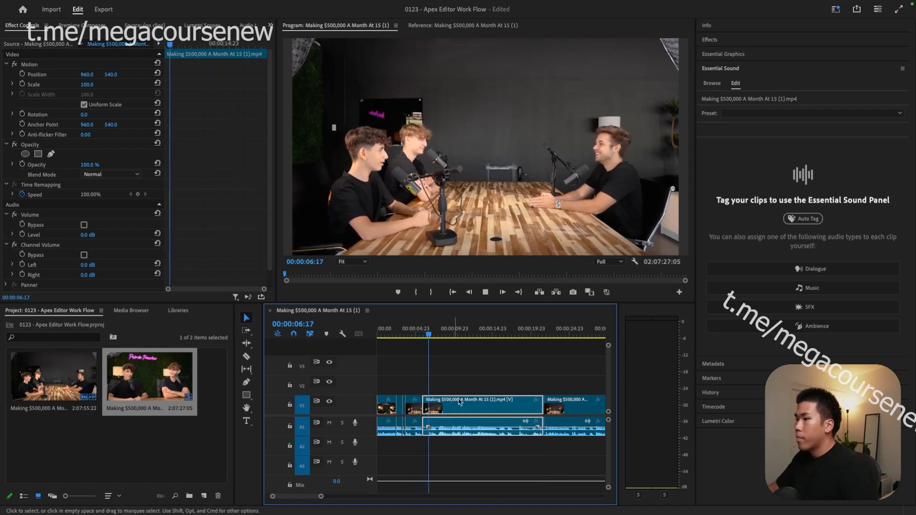
pyautogui.press('space')
pyautogui.moveTo(514, 333); pyautogui.dragTo(517, 335)
pyautogui.press('space')
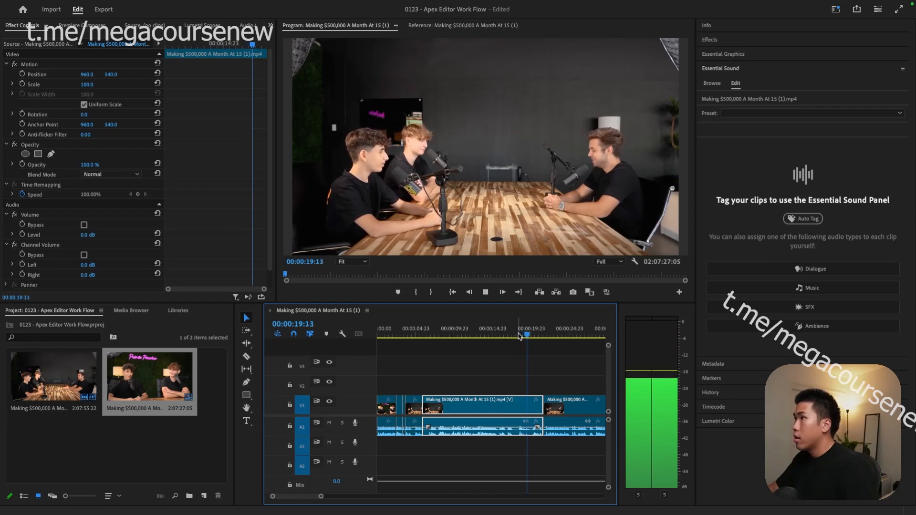
pyautogui.click(504, 337)
pyautogui.press('space')
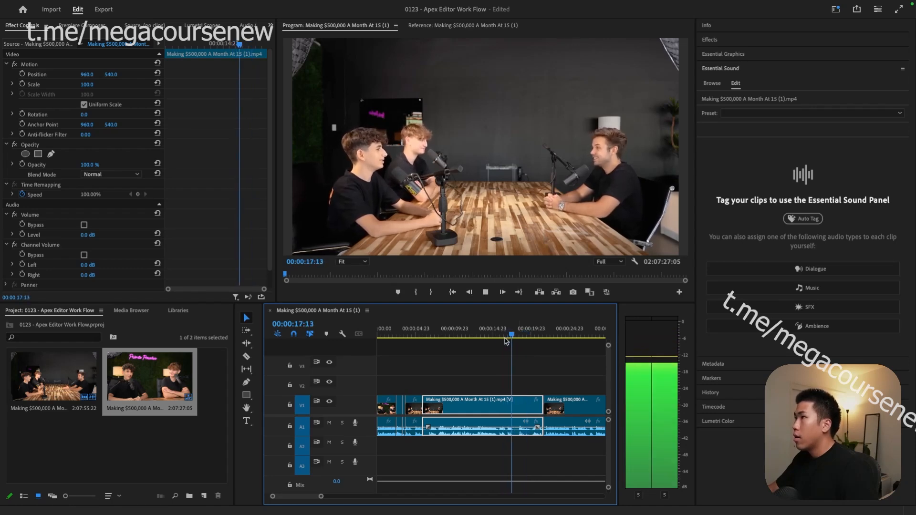
pyautogui.click(499, 336)
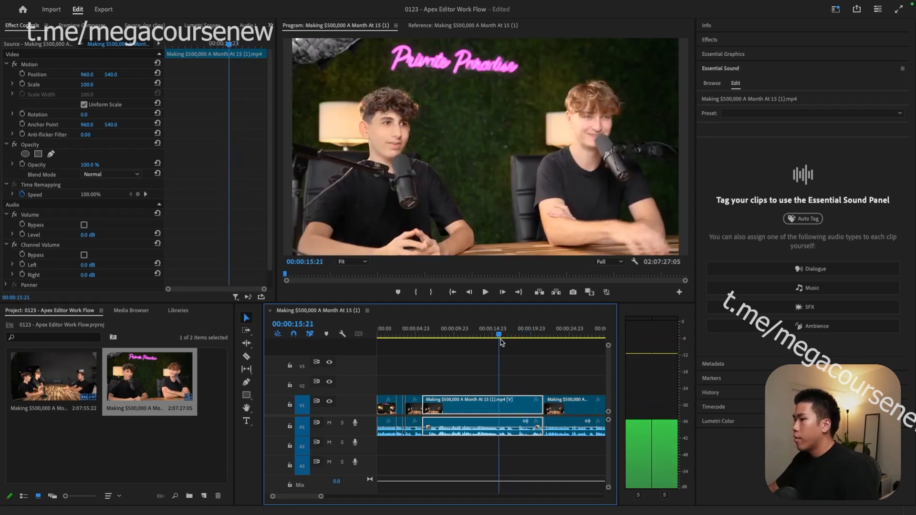
pyautogui.press('Right')
pyautogui.press('Right')
pyautogui.press('Right')
pyautogui.scroll(5, 479, 403)
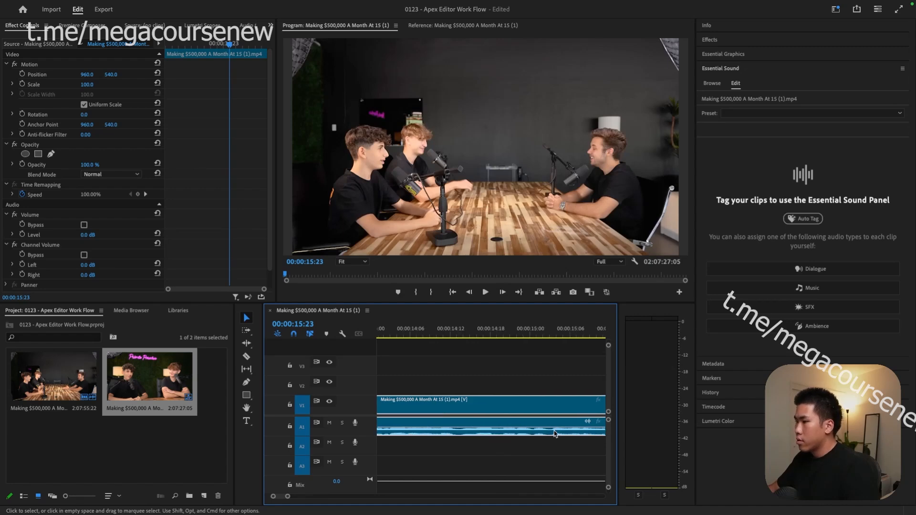
pyautogui.hscroll(4, 555, 433)
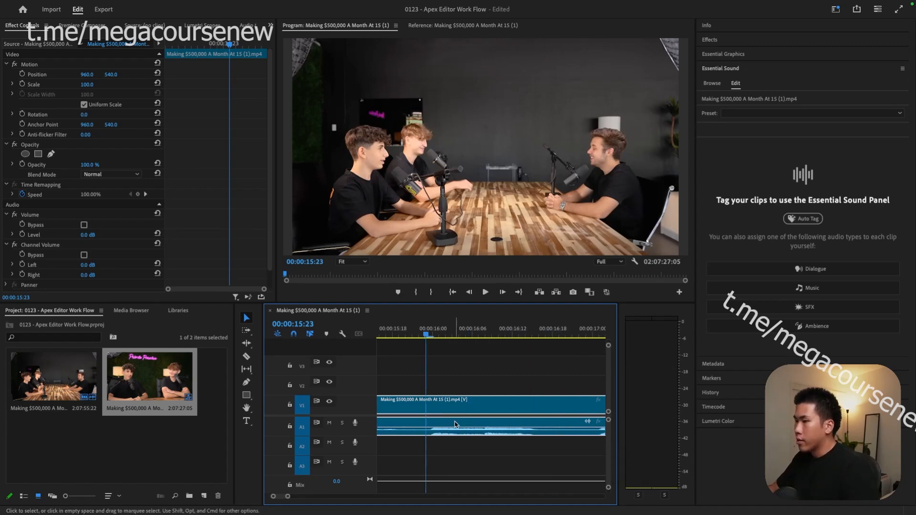
pyautogui.press('Right')
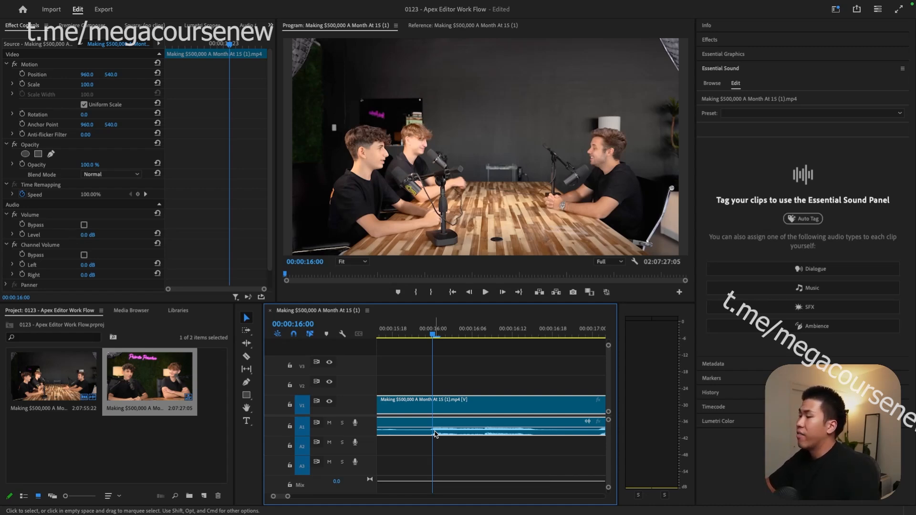
pyautogui.press('Left')
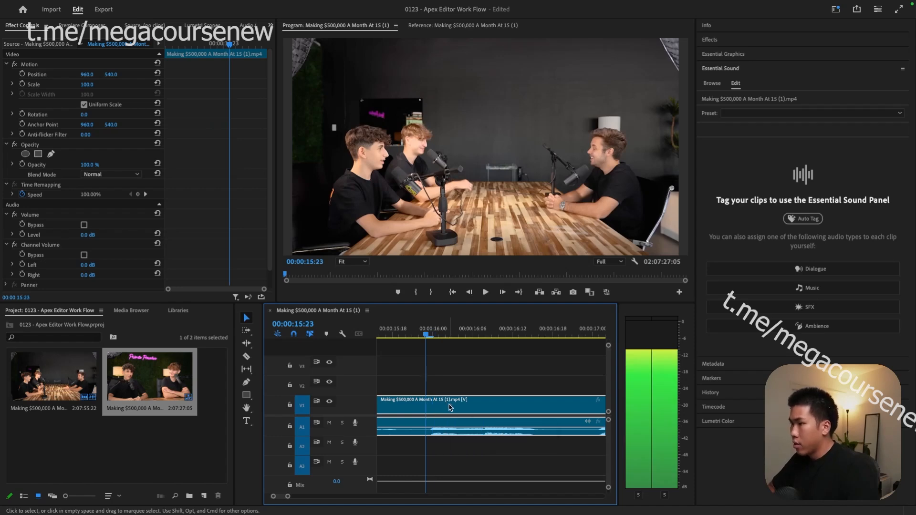
pyautogui.scroll(-2, 422, 406)
# - Split at 00:00:15:23 and 00:00:17:16, then ripple-delete the section after the cut
pyautogui.press('super+k')
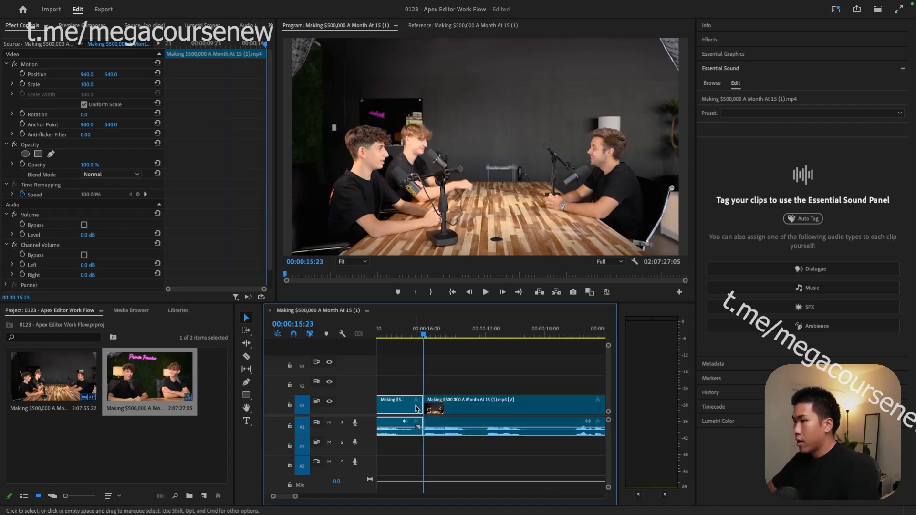
pyautogui.scroll(-4, 453, 415)
pyautogui.scroll(4, 455, 365)
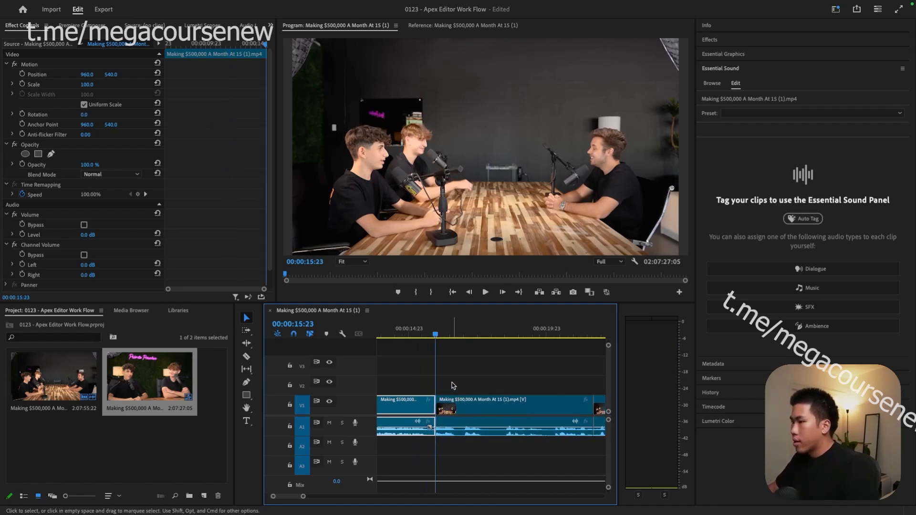
pyautogui.moveTo(436, 335); pyautogui.dragTo(483, 337)
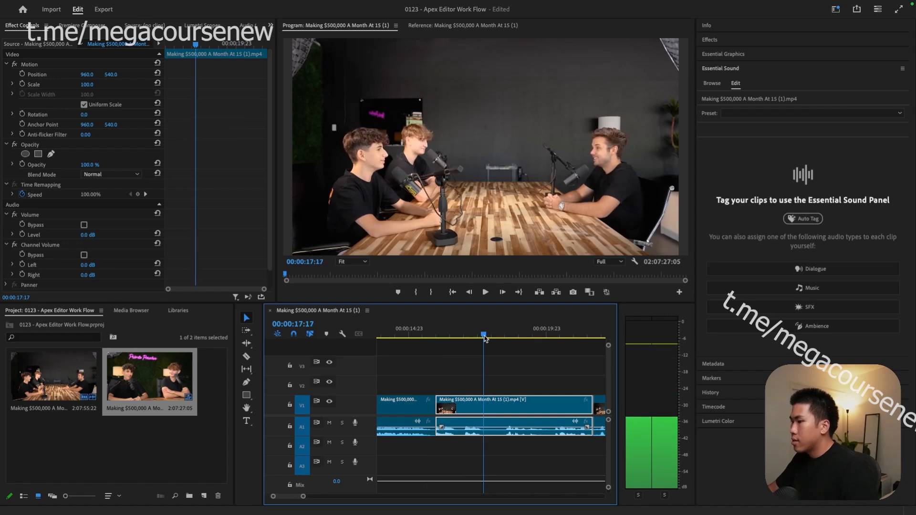
pyautogui.press('super+k')
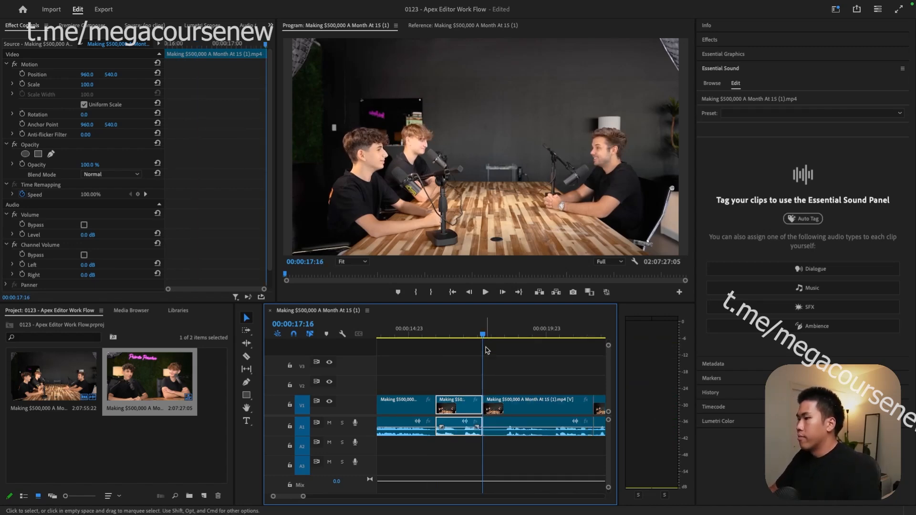
pyautogui.click(523, 408)
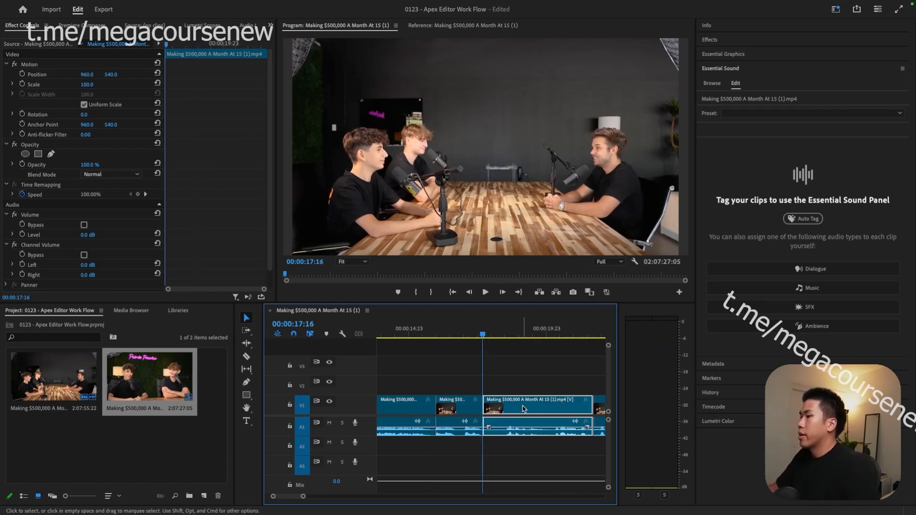
pyautogui.hotkey('shift', 'Delete')
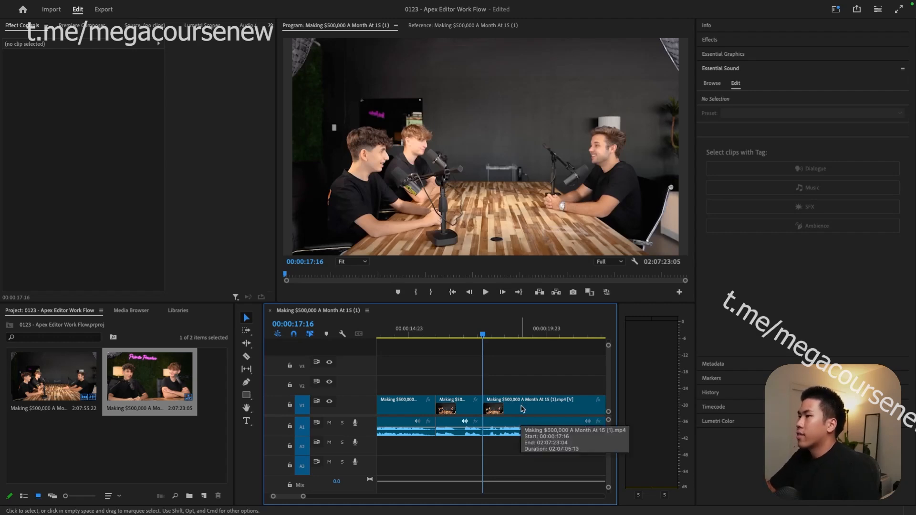
# - Zoom the timeline out and review from 00:00:04:11 to pick the next clip
pyautogui.scroll(3, 444, 363)
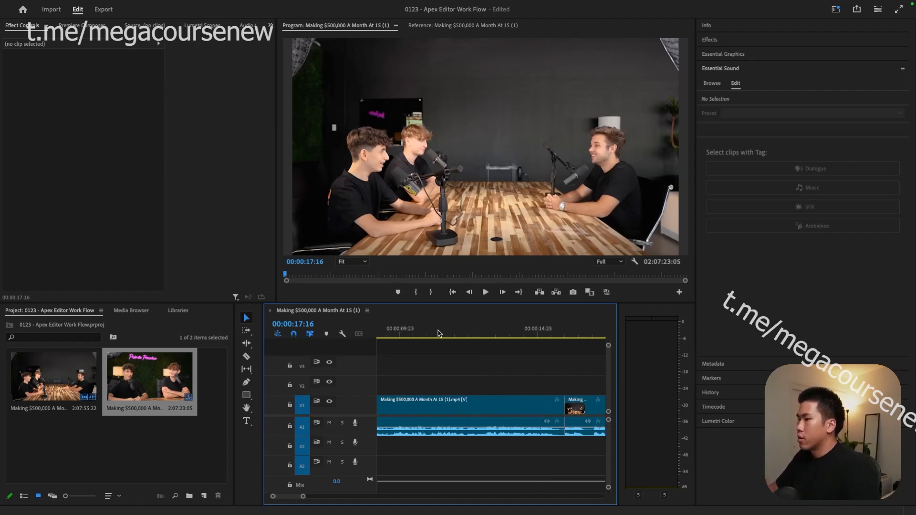
pyautogui.press('-')
pyautogui.click(388, 334)
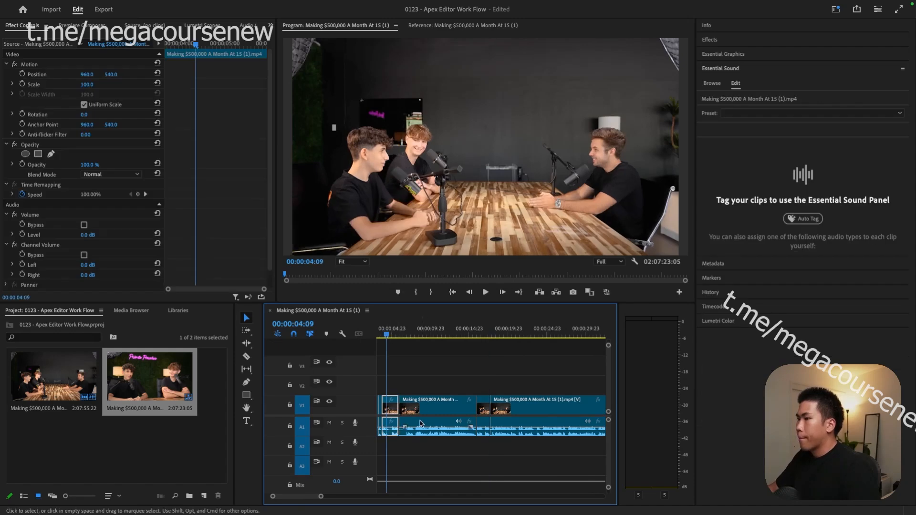
pyautogui.scroll(2, 428, 409)
pyautogui.press('space')
pyautogui.click(443, 409)
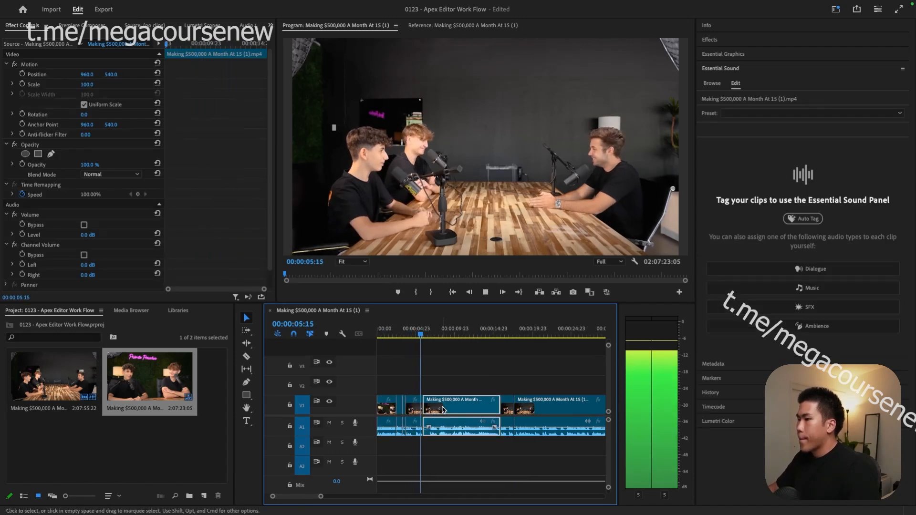
pyautogui.press('space')
# - Delete the clip after 00:00:04:11 and its gap so the clips close up
pyautogui.press('Delete')
pyautogui.press('super+z')
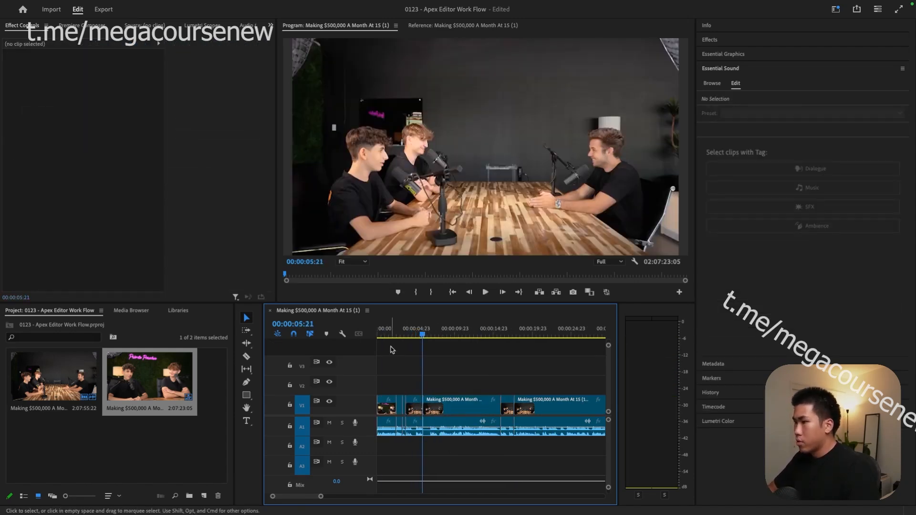
pyautogui.click(447, 406)
pyautogui.press('Delete')
pyautogui.click(447, 405)
pyautogui.press('Delete')
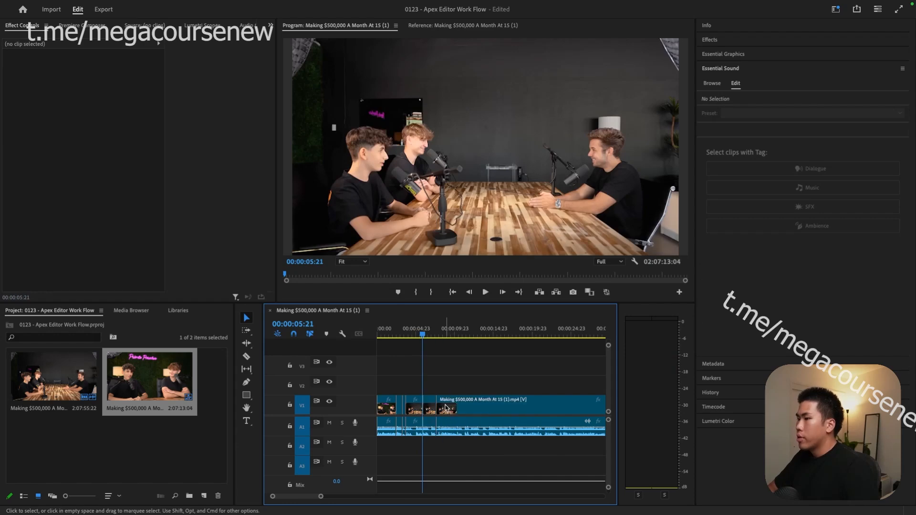
pyautogui.press('space')
pyautogui.press('=')
# - Review from 00:00:05:01 and zoom in to locate the next cut near 00:00:08:04
pyautogui.click(484, 334)
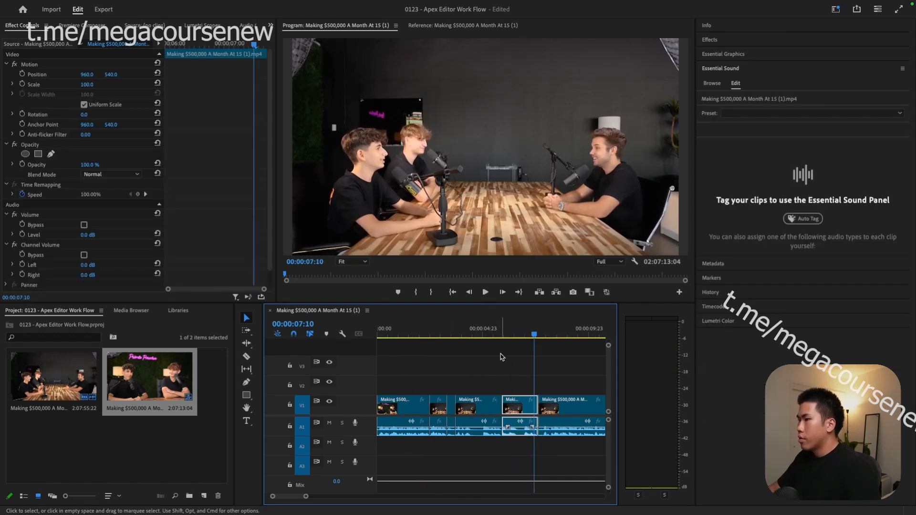
pyautogui.press('space')
pyautogui.press('=')
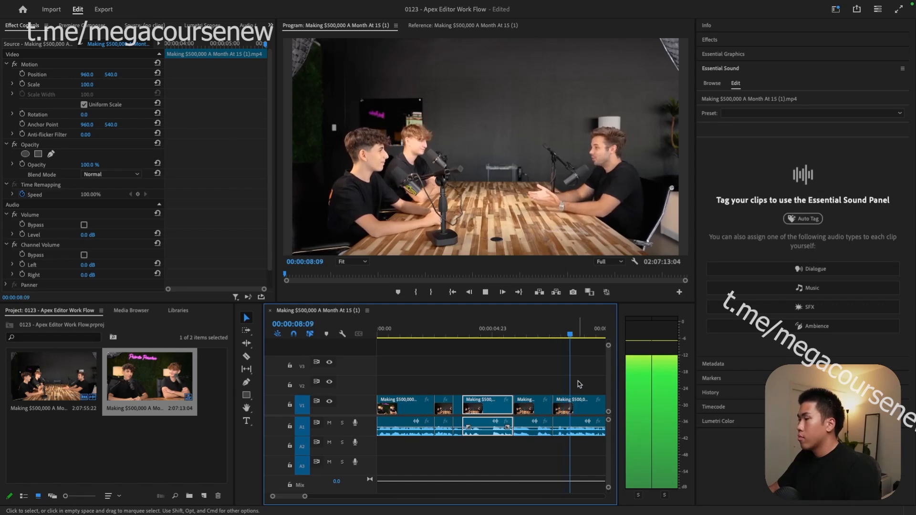
pyautogui.press('-')
pyautogui.press('space')
pyautogui.press('=')
pyautogui.press('=')
pyautogui.press('=')
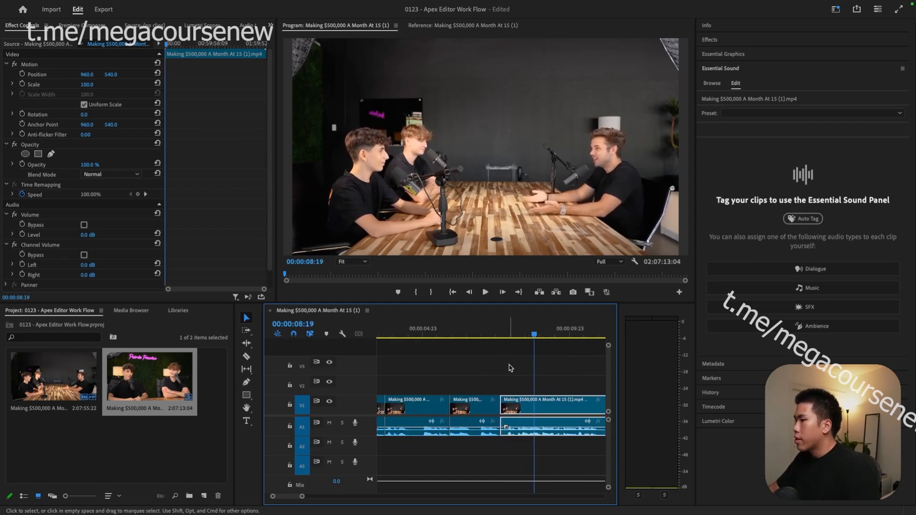
pyautogui.moveTo(515, 336); pyautogui.dragTo(524, 340)
# - Split at 00:00:08:04, delete the piece before the cut, and close the gap
pyautogui.press('super+k')
pyautogui.press('Delete')
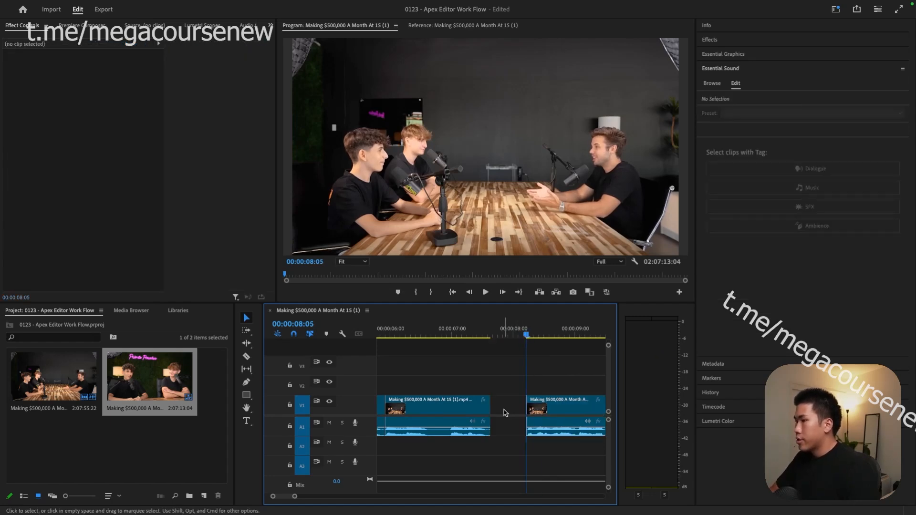
pyautogui.click(503, 413)
pyautogui.press('Delete')
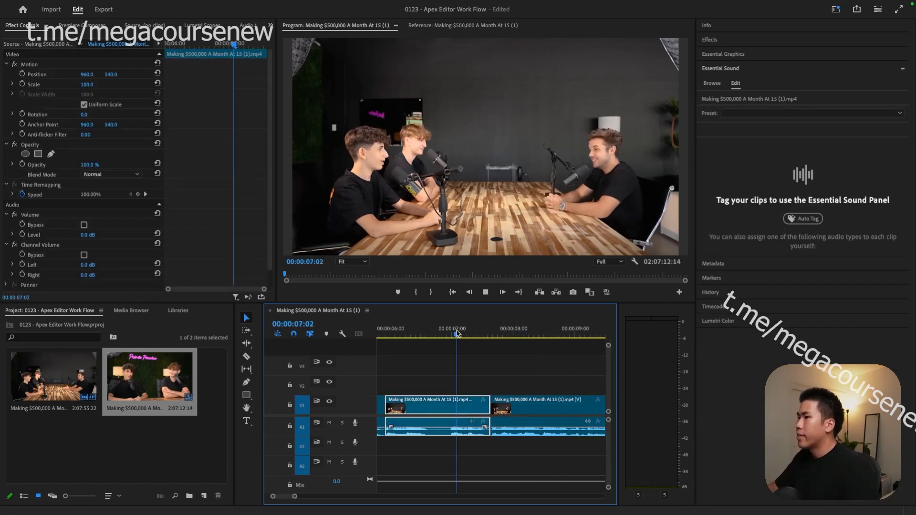
pyautogui.press('space')
# - Play toward the end and split the clip at 00:00:10:11
pyautogui.scroll(-1, 509, 387)
pyautogui.press('space')
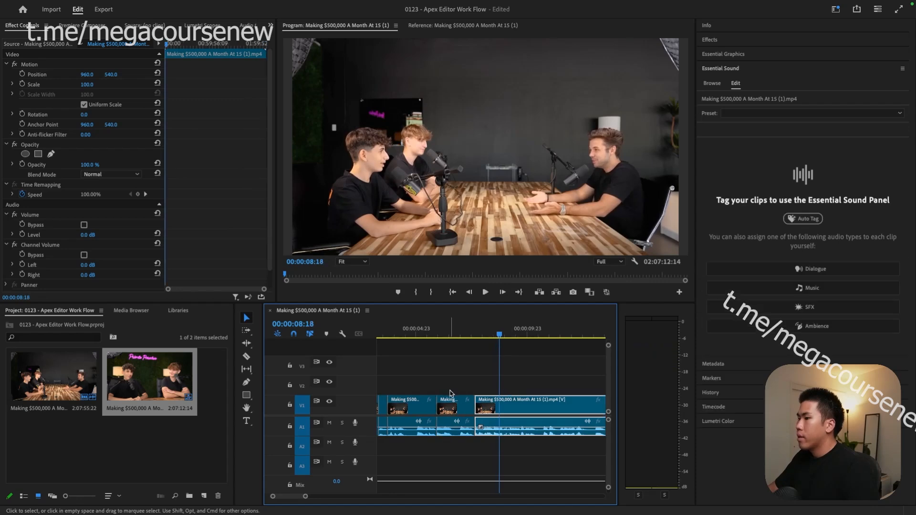
pyautogui.press('space')
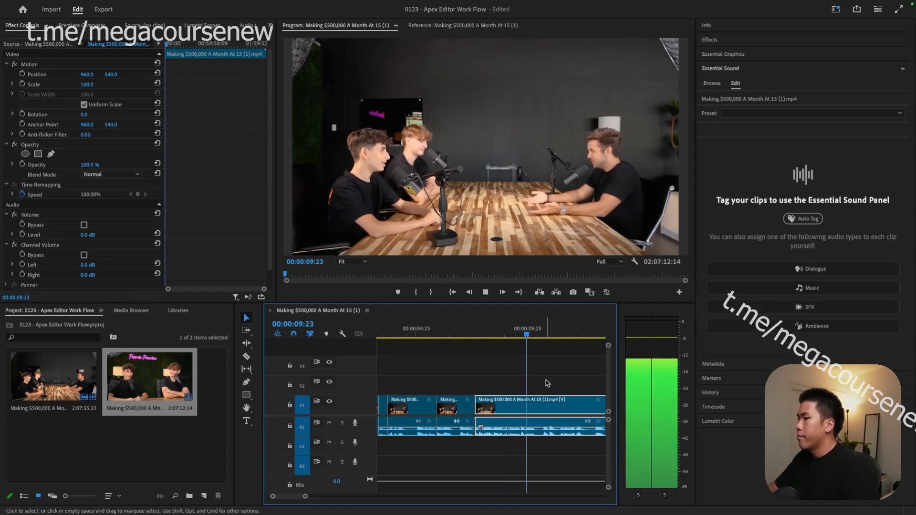
pyautogui.press('space')
pyautogui.click(538, 336)
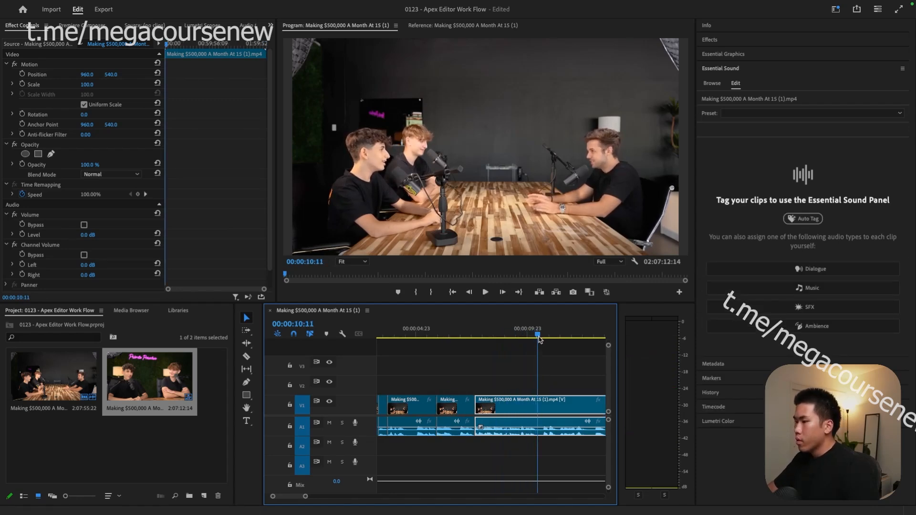
pyautogui.press('super+k')
pyautogui.click(568, 412)
pyautogui.press('Delete')
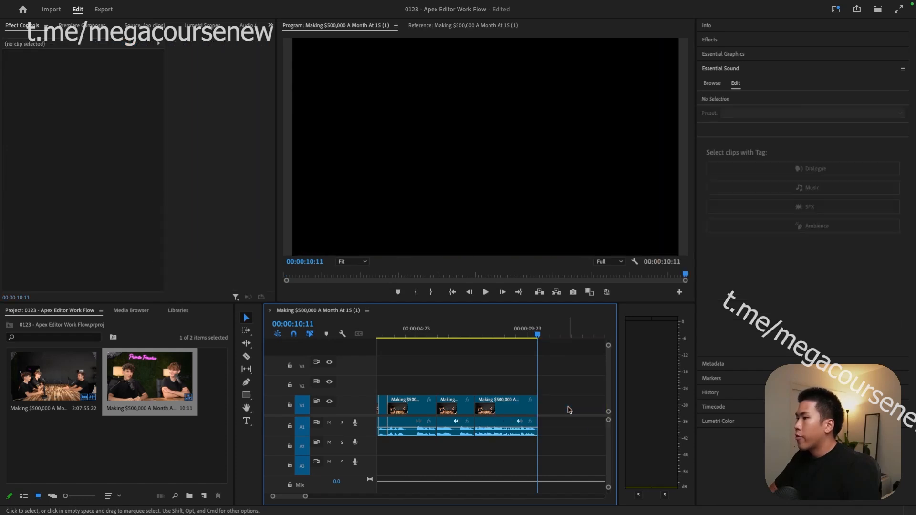
pyautogui.scroll(-3, 568, 408)
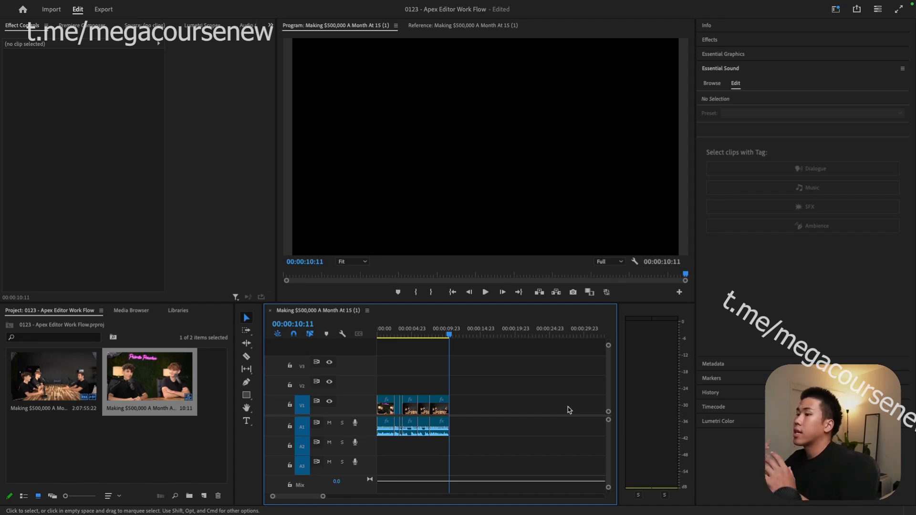
pyautogui.press('space')
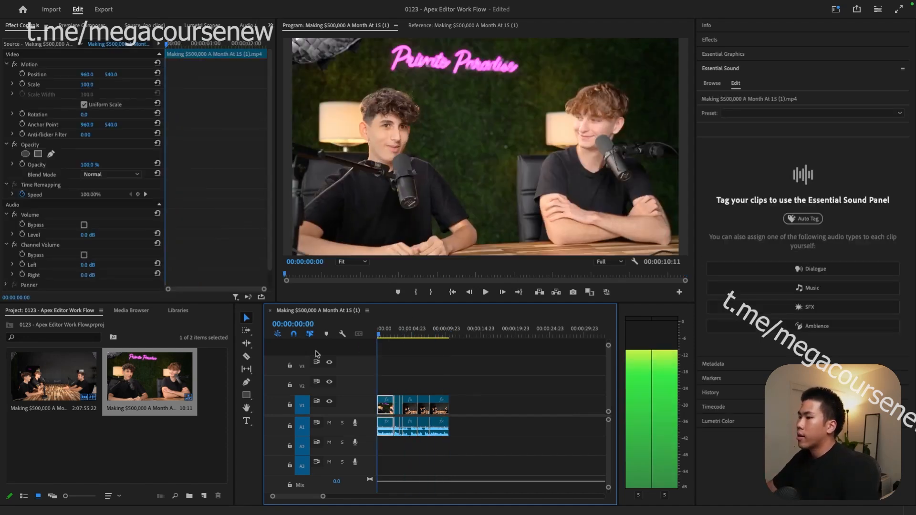
pyautogui.press('space')
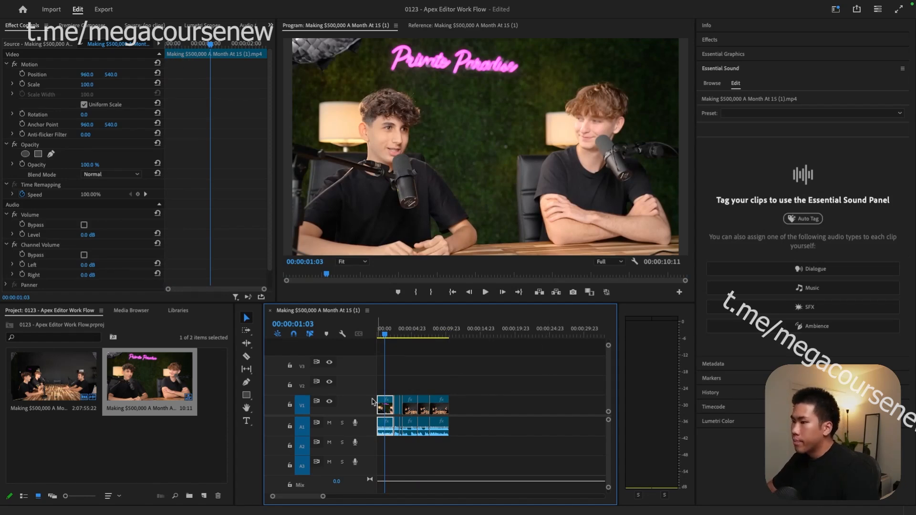
pyautogui.press('space')
pyautogui.press('=')
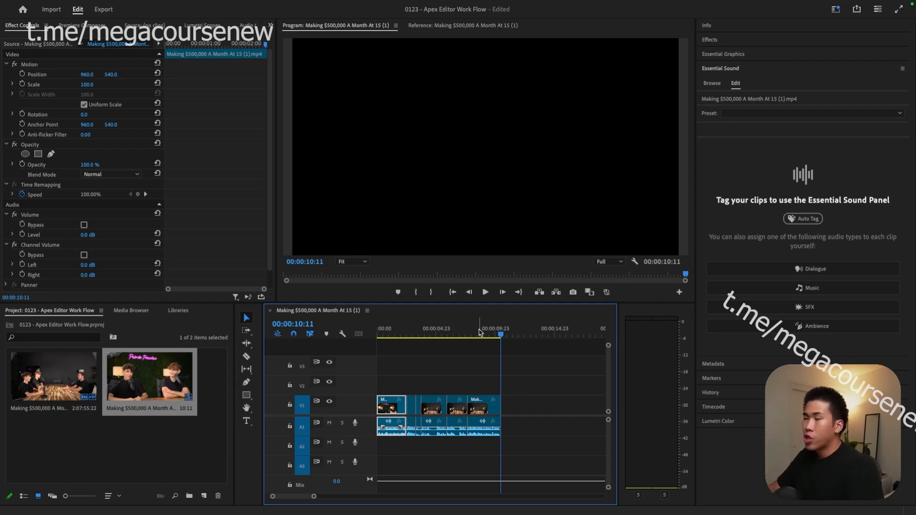
pyautogui.moveTo(482, 336); pyautogui.dragTo(281, 349)
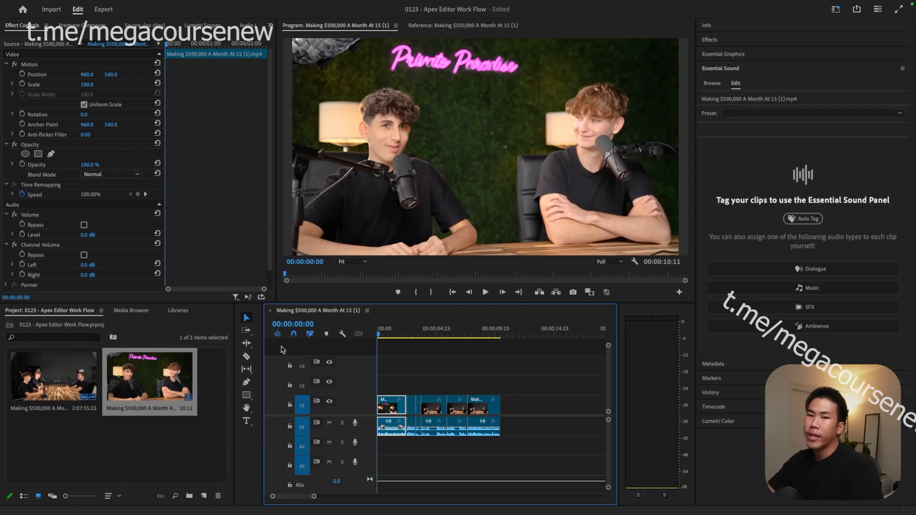
pyautogui.press('space')
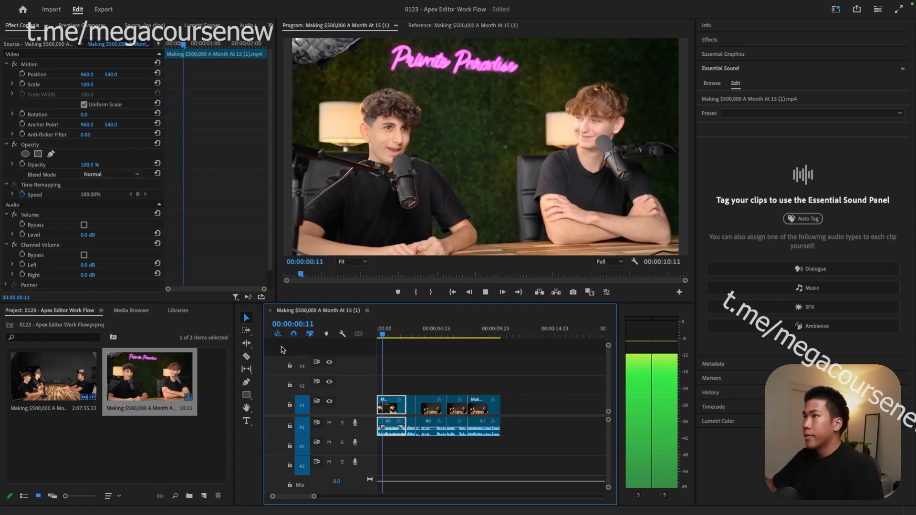